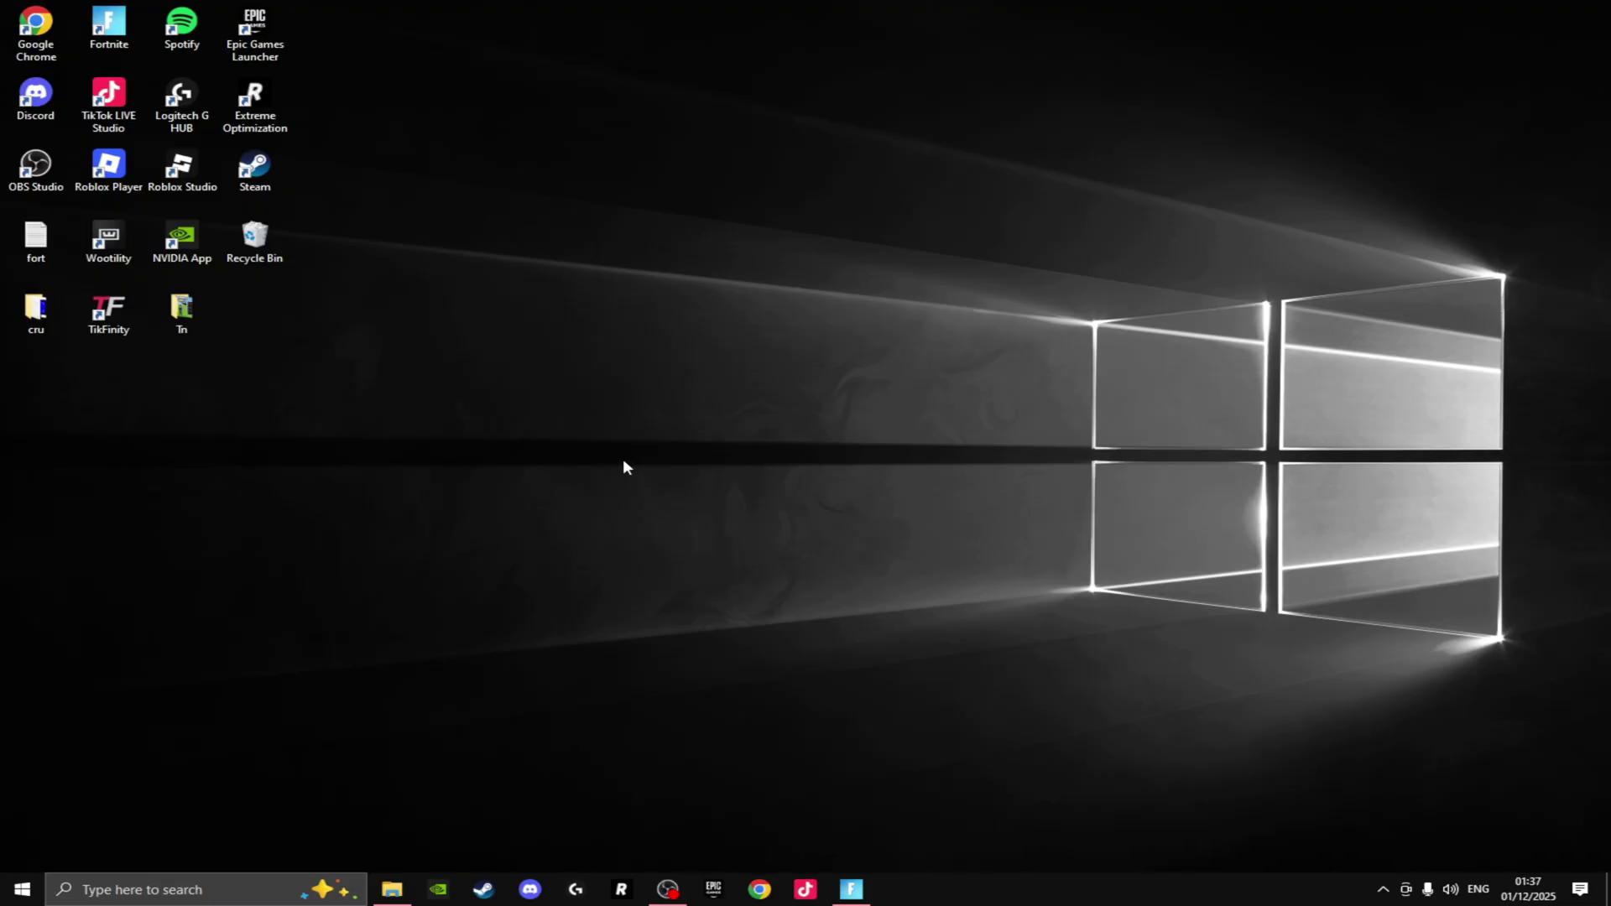
- Launch NVIDIA Control Panel from the desktop menu and choose 'Use the advanced 3D image settings'
right_click(639, 436)
click(683, 569)
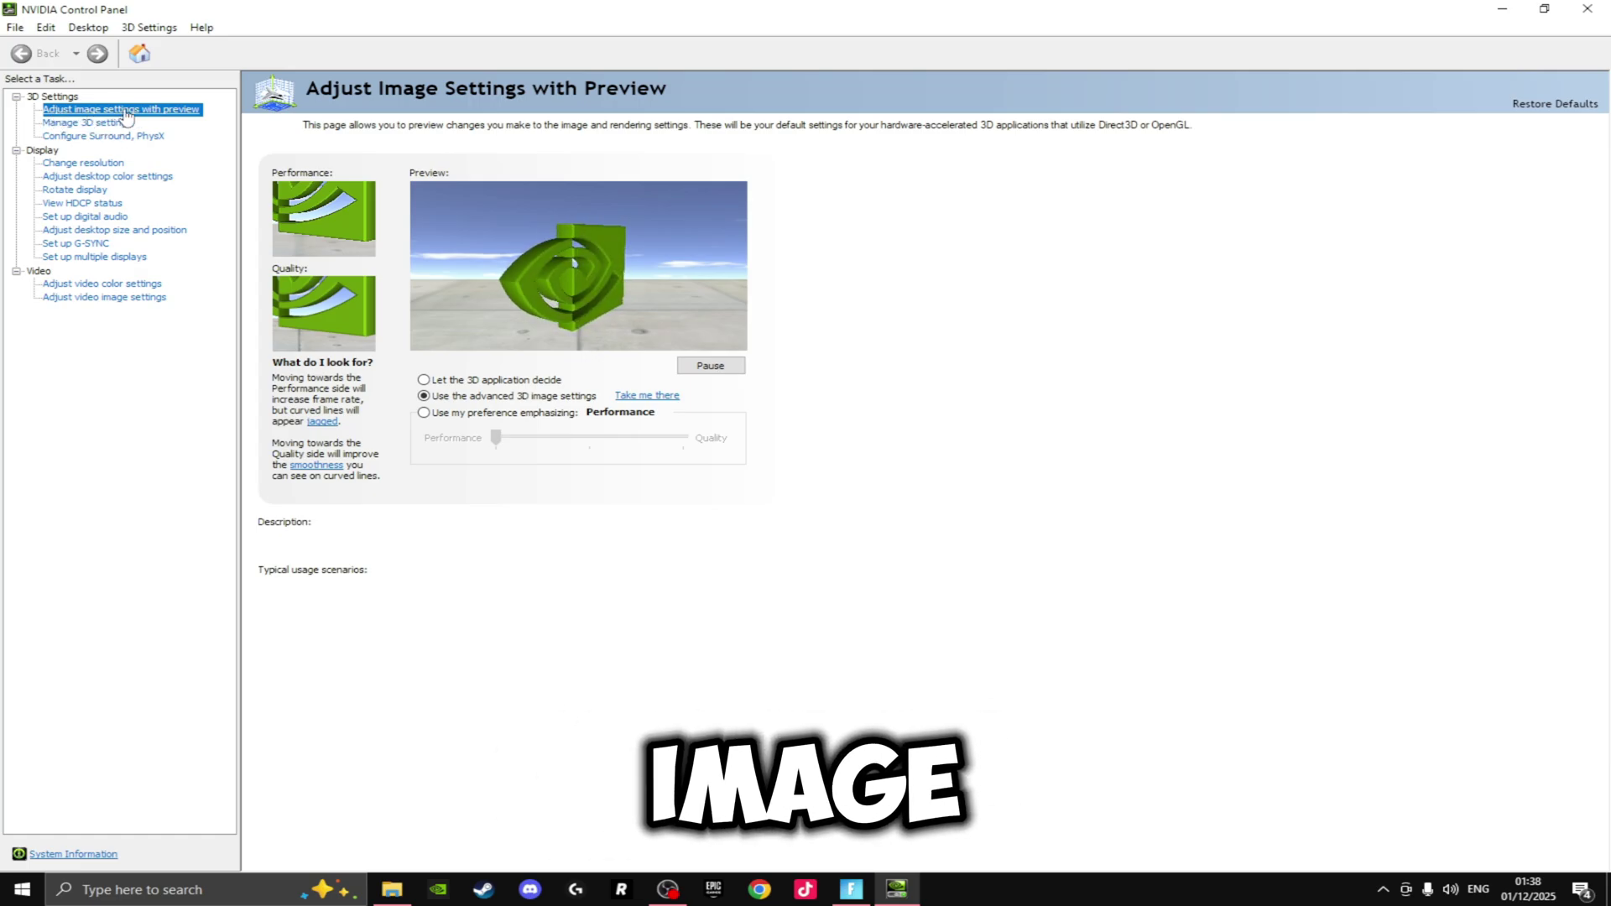
click(425, 396)
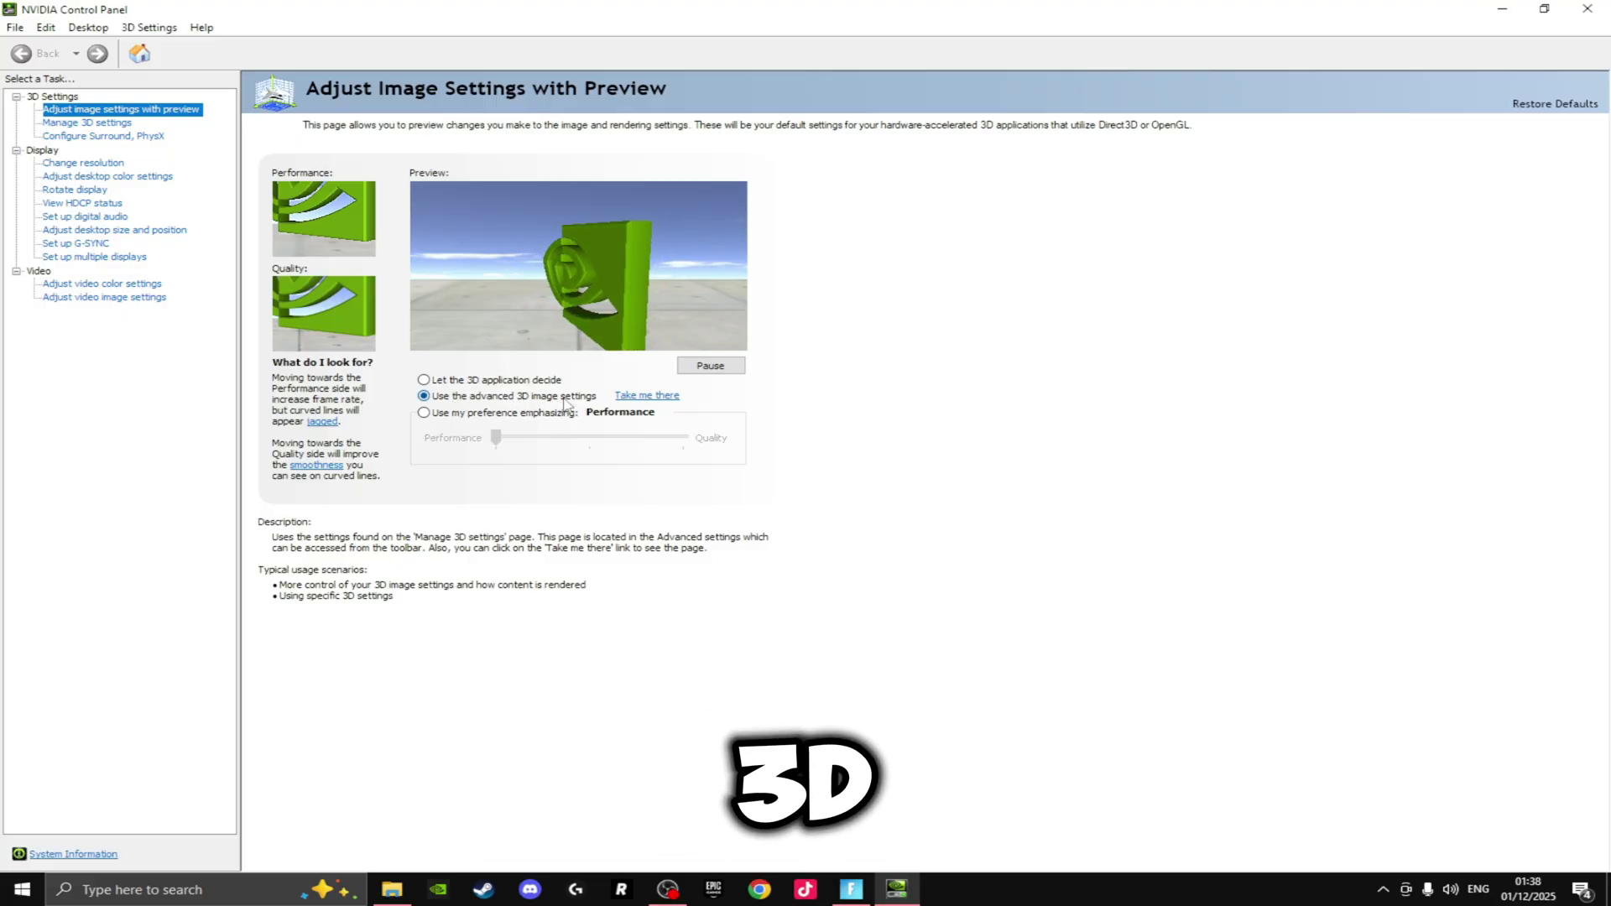
- Open Manage 3D Settings and review Global Settings values like Low Latency Mode and OpenGL GDI compatibility
click(648, 397)
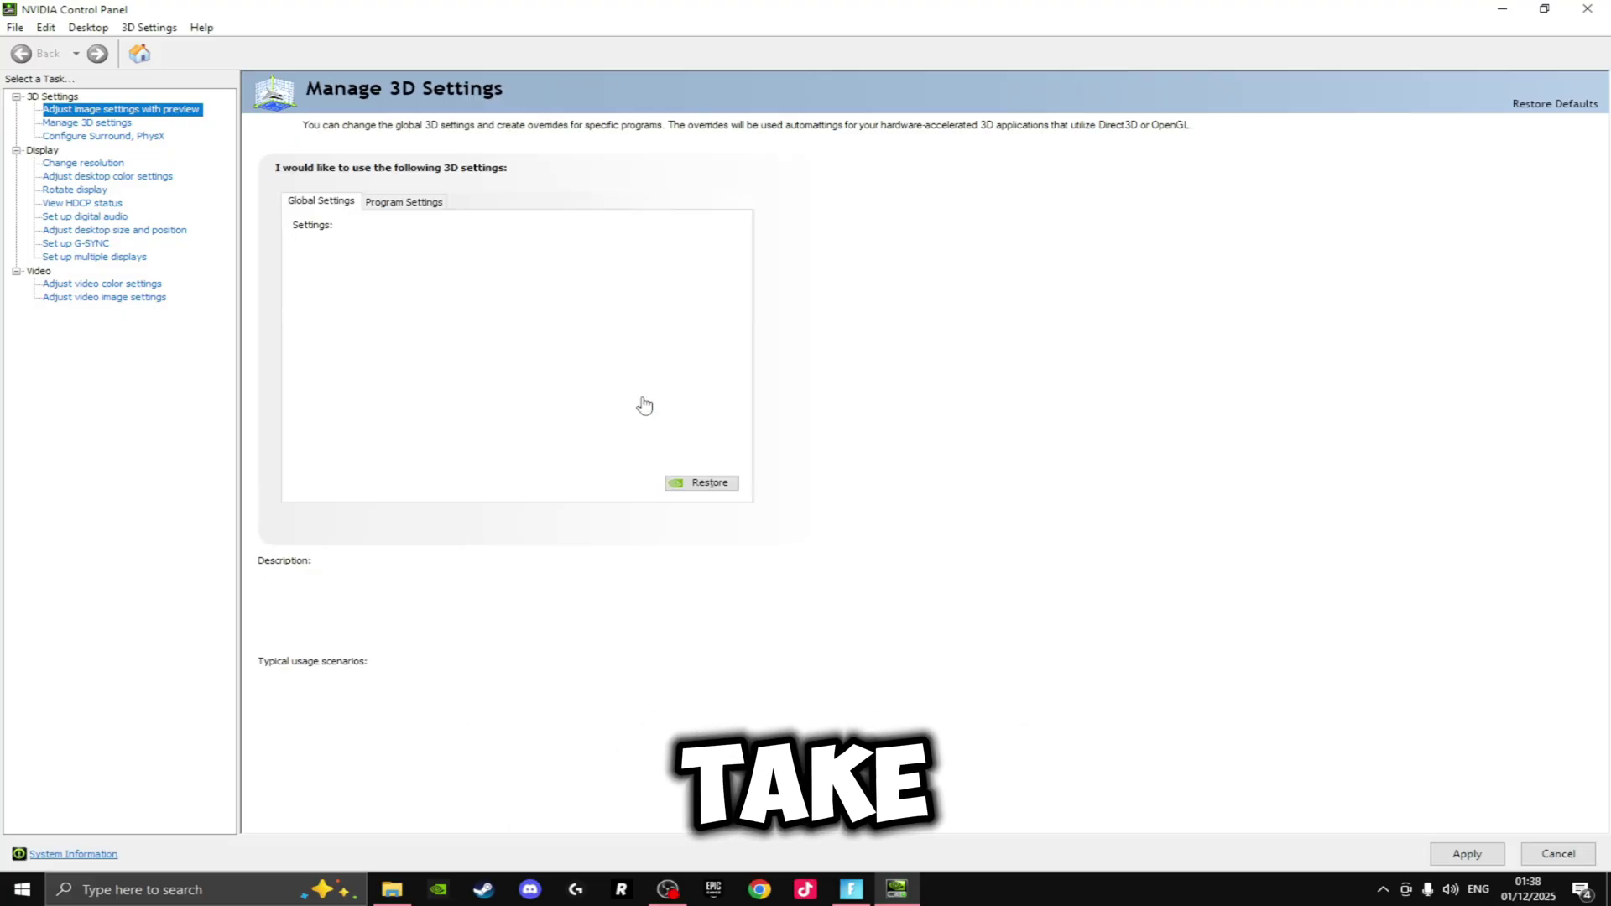
drag(734, 309, 749, 252)
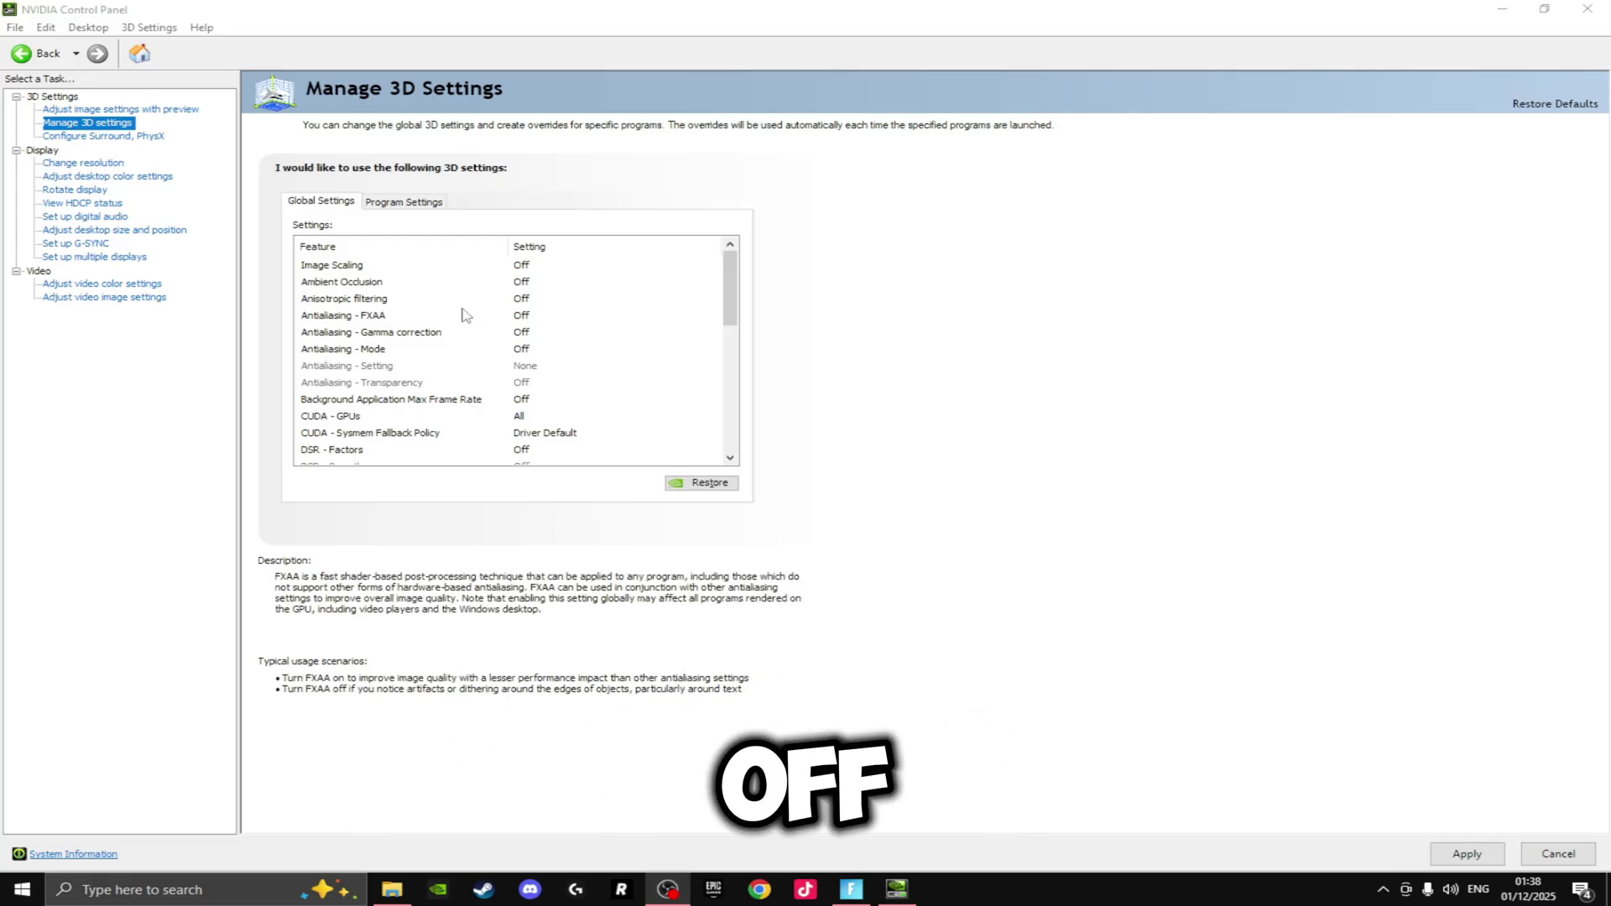
scroll(742, 340, down, 2)
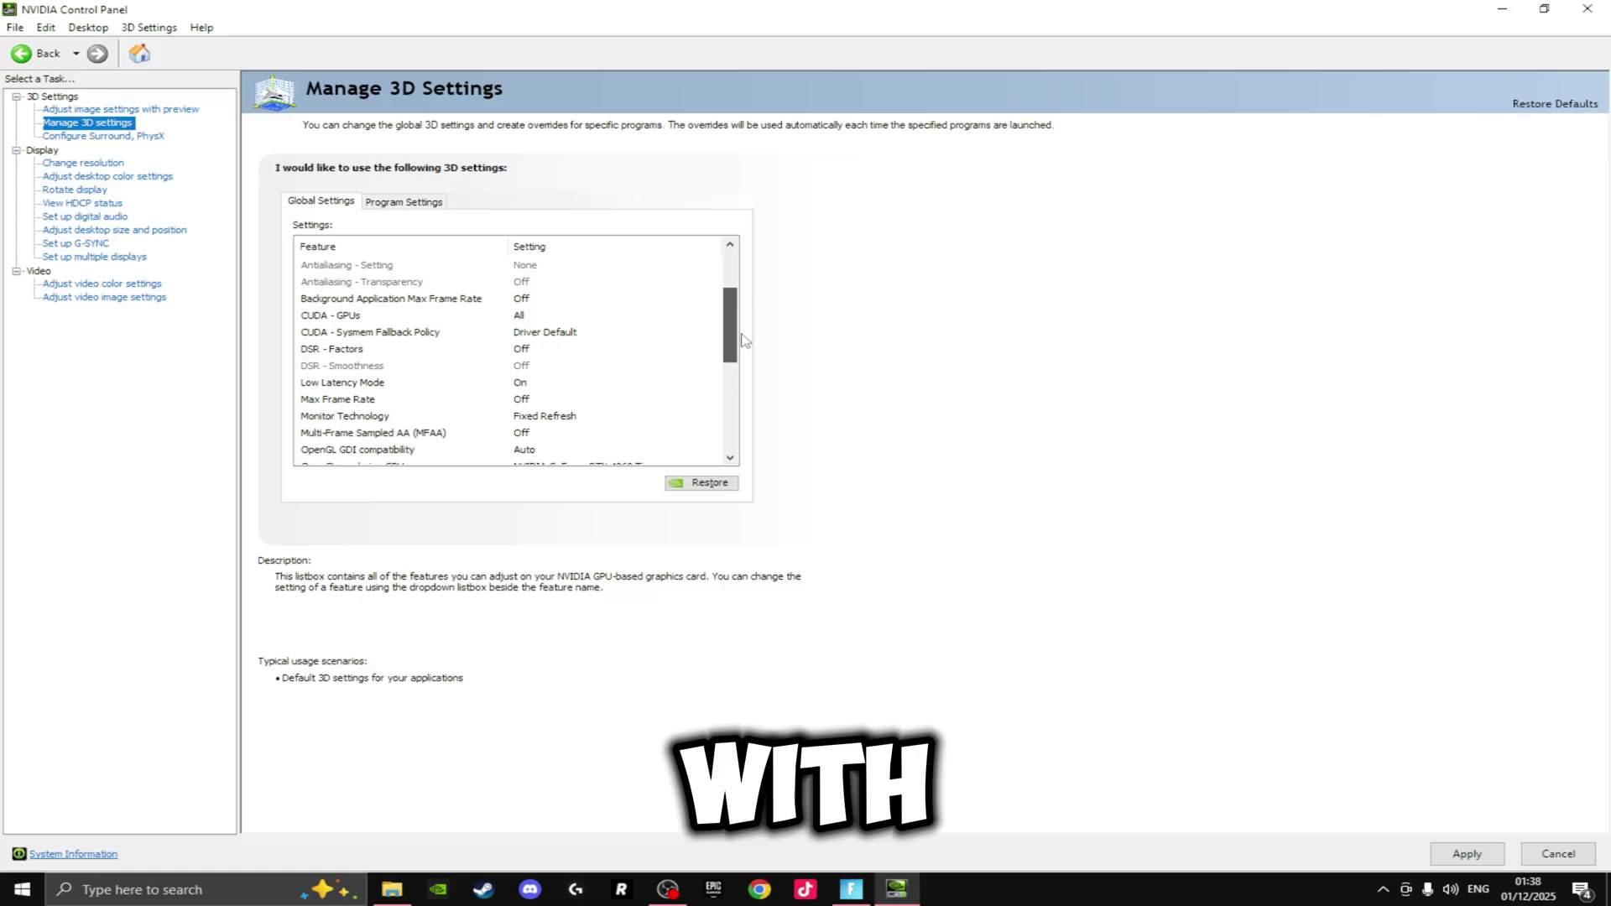
scroll(742, 340, down, 2)
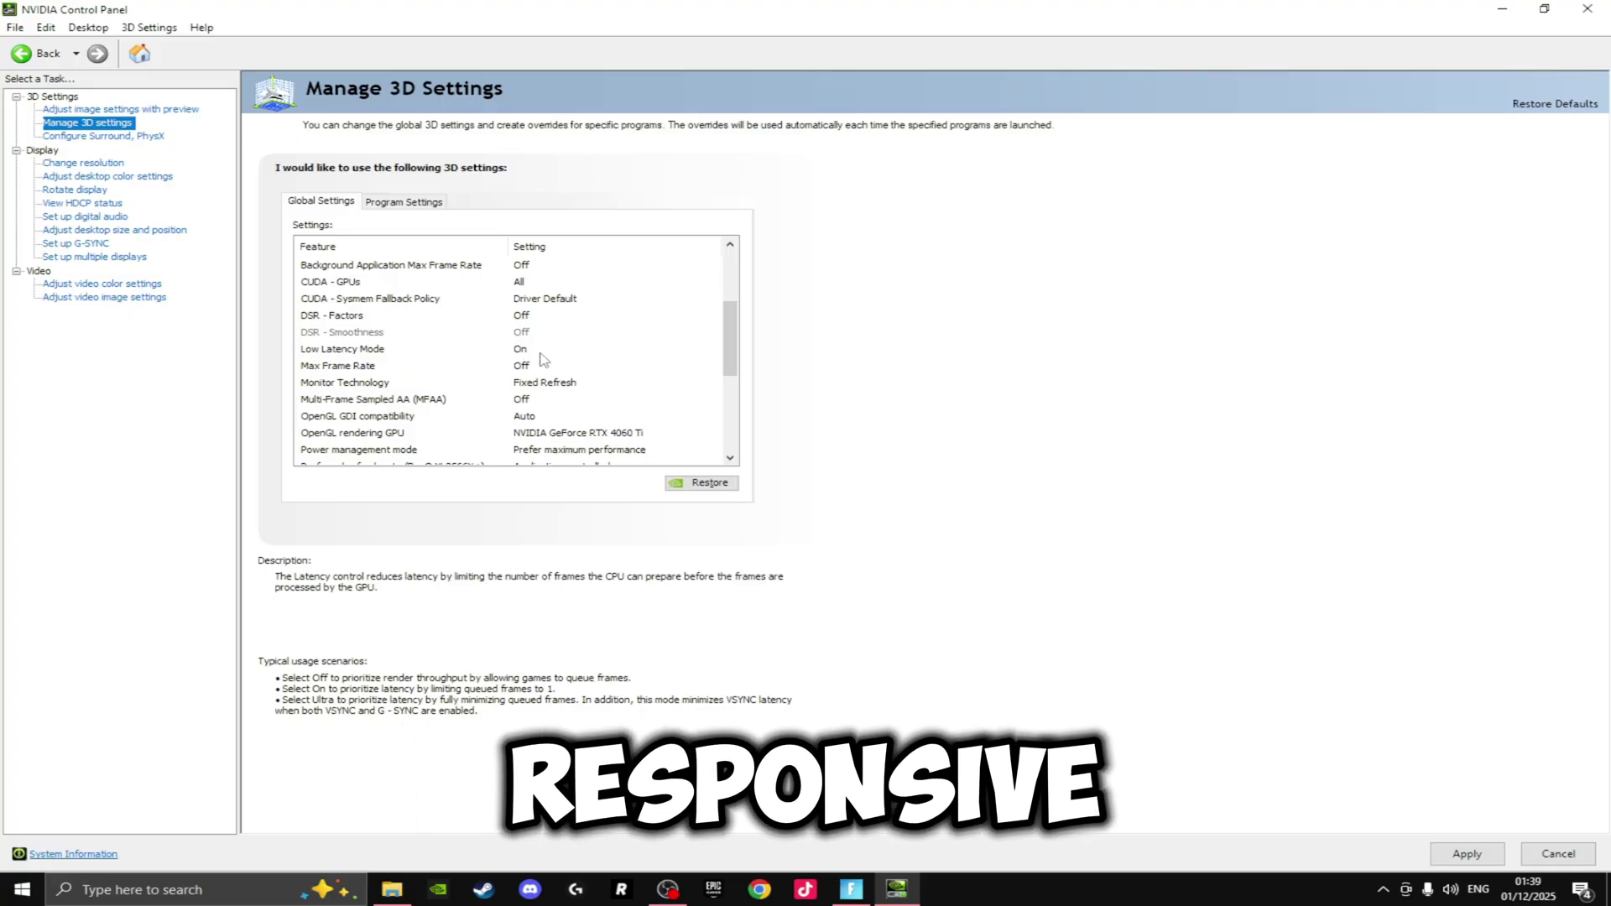
drag(729, 345, 729, 386)
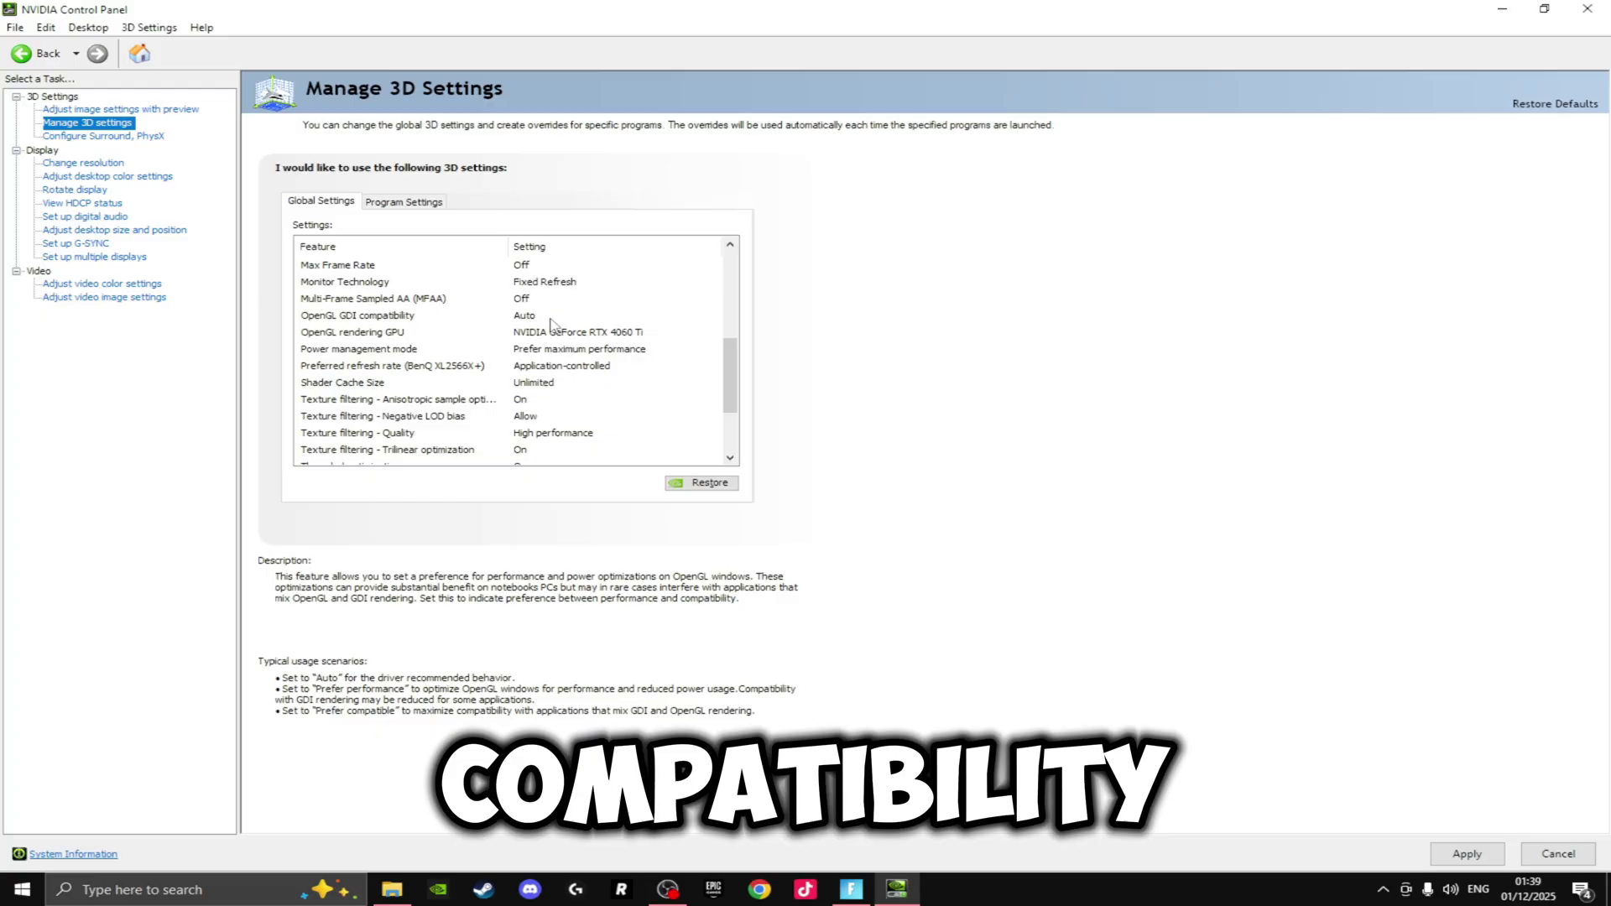
- Set OpenGL GDI compatibility to Prefer performance and Shader Cache Size to 10 GB
click(554, 317)
click(569, 346)
scroll(735, 386, up, 5)
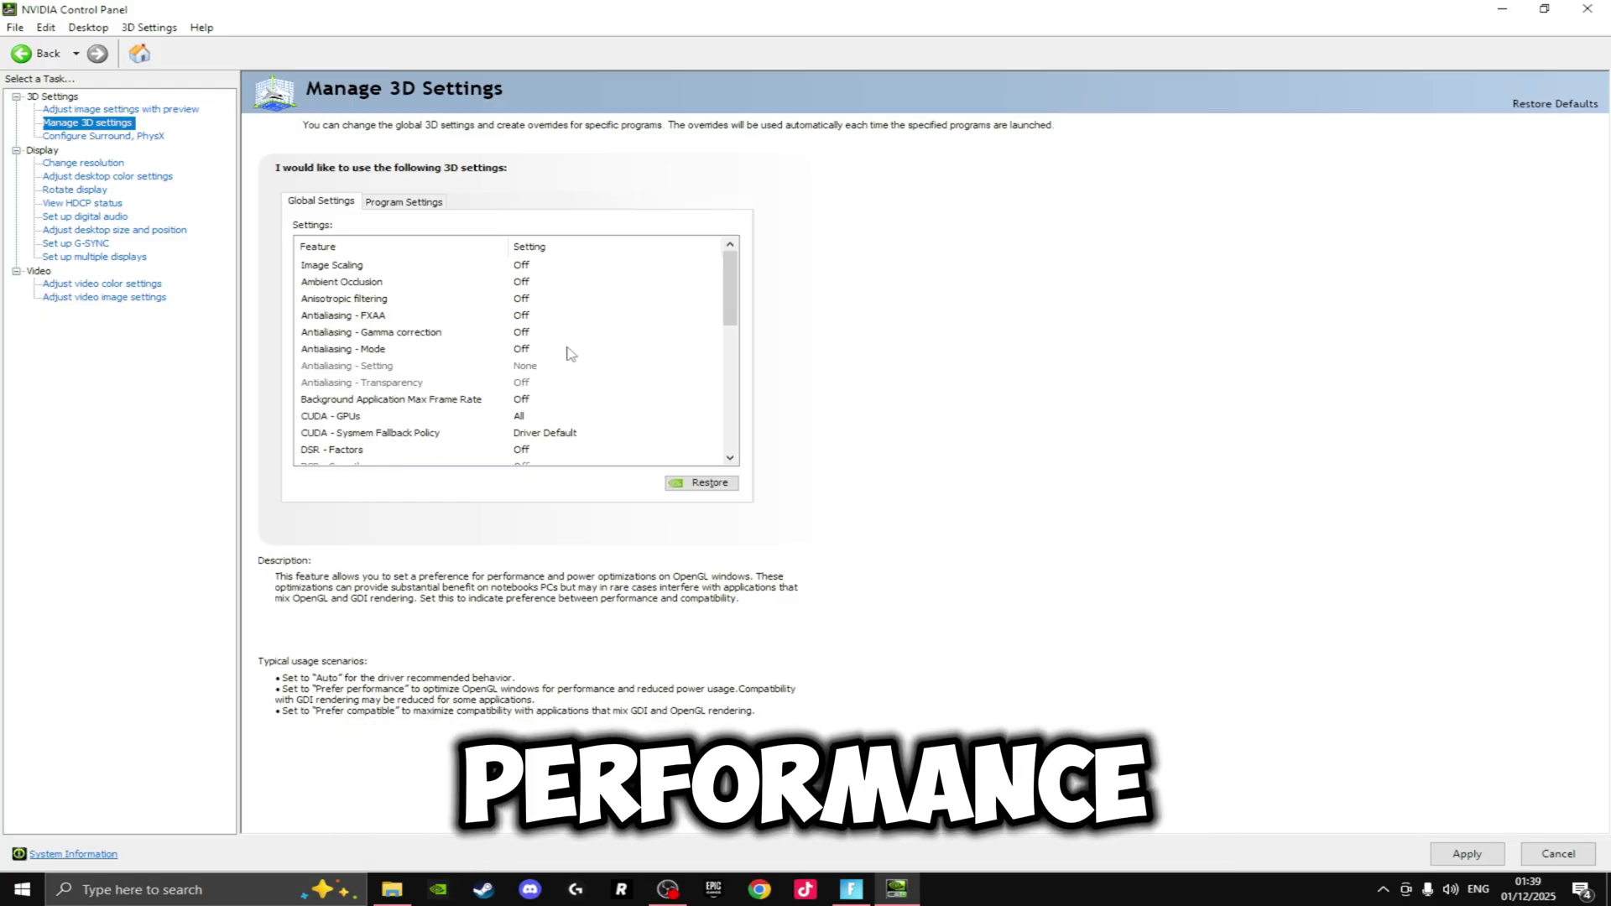
scroll(735, 386, down, 5)
scroll(610, 378, down, 1)
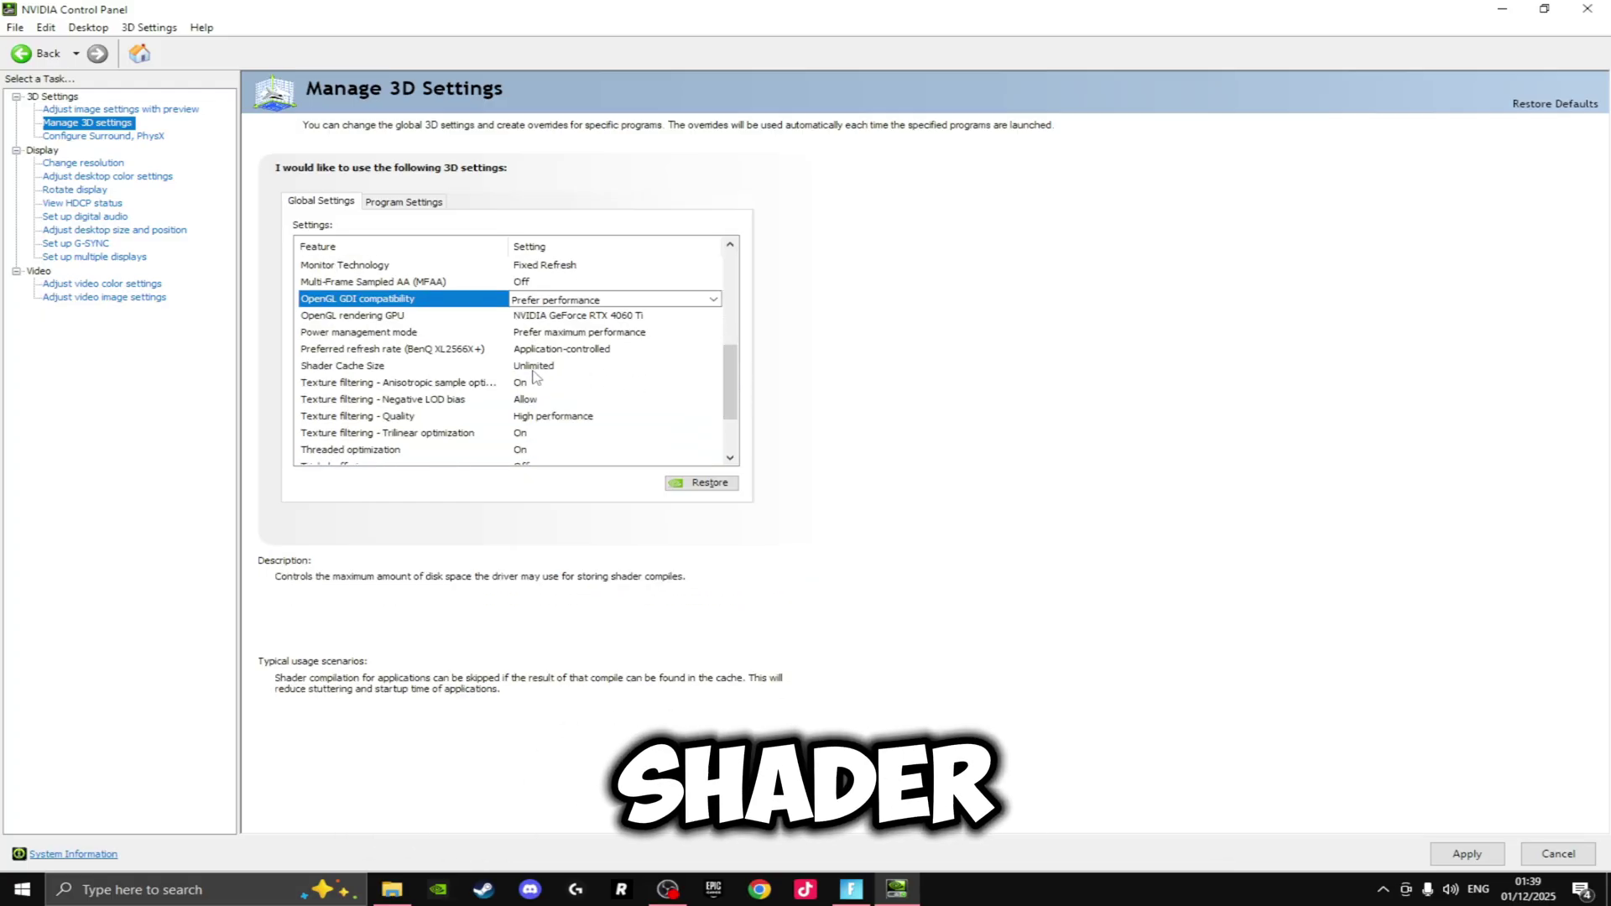
click(534, 376)
click(533, 377)
click(547, 479)
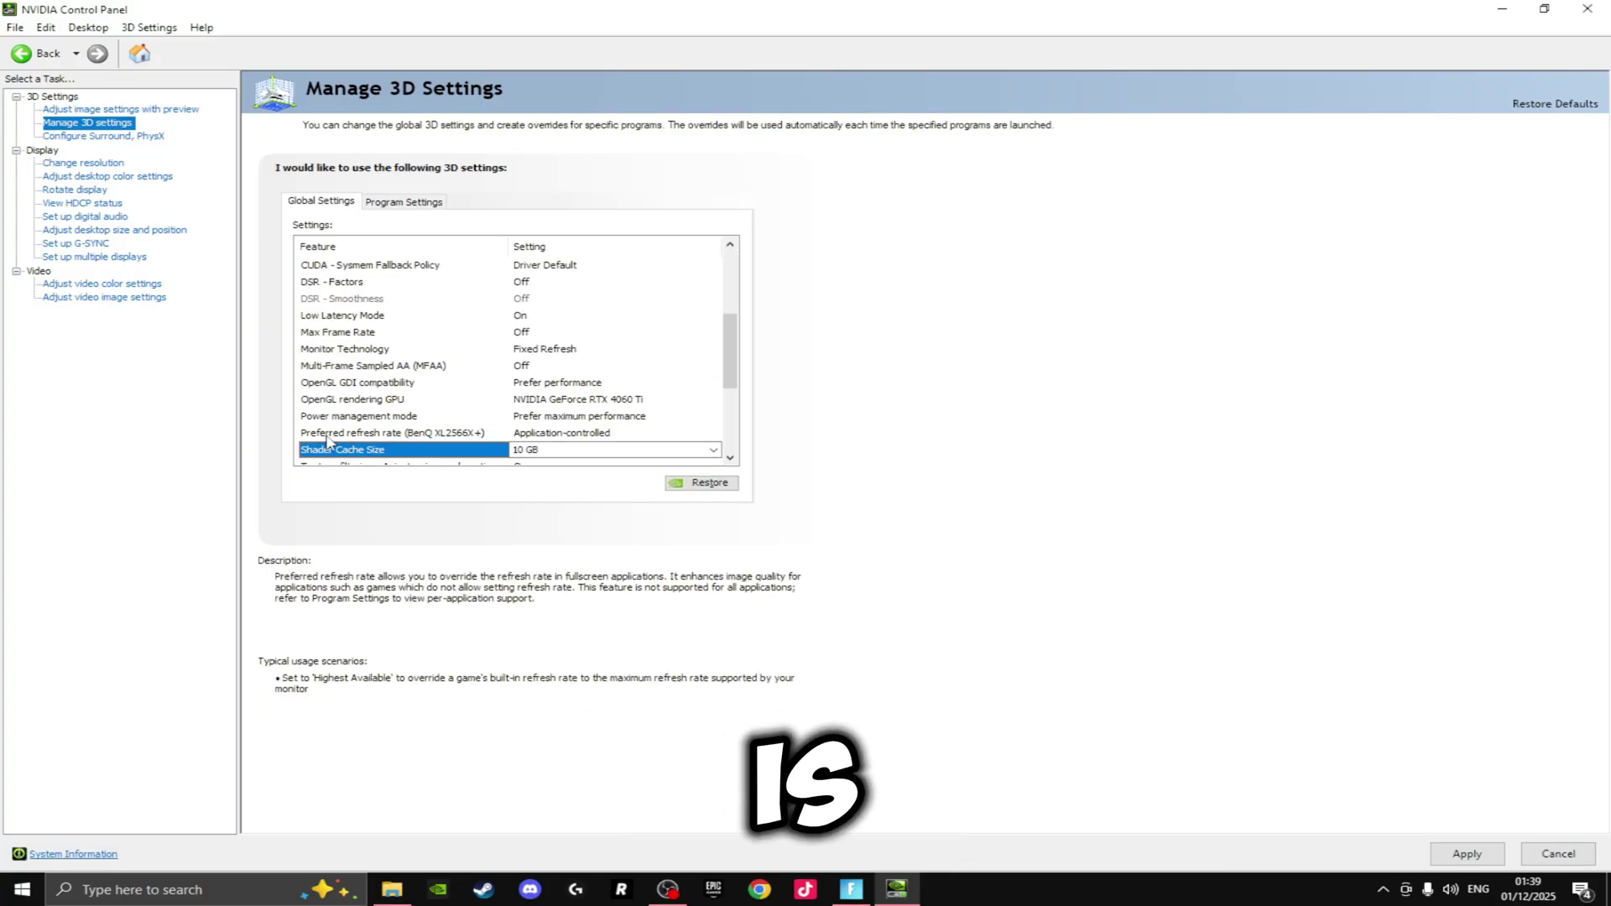
- Set Preferred refresh rate to Highest available and apply the global settings
click(553, 436)
click(556, 435)
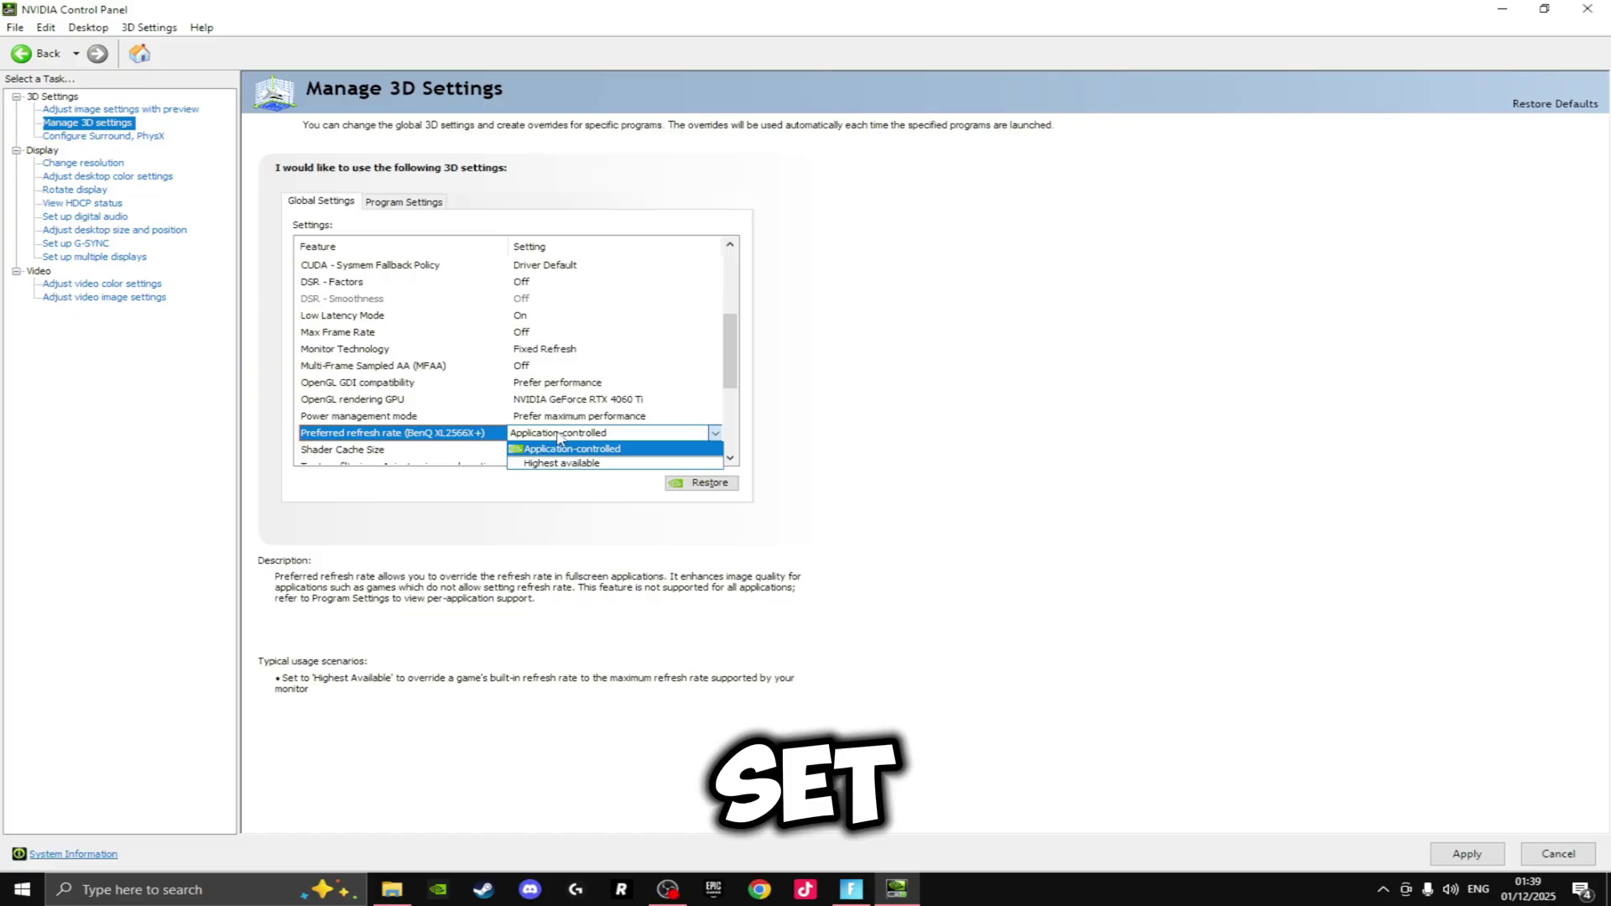
click(562, 467)
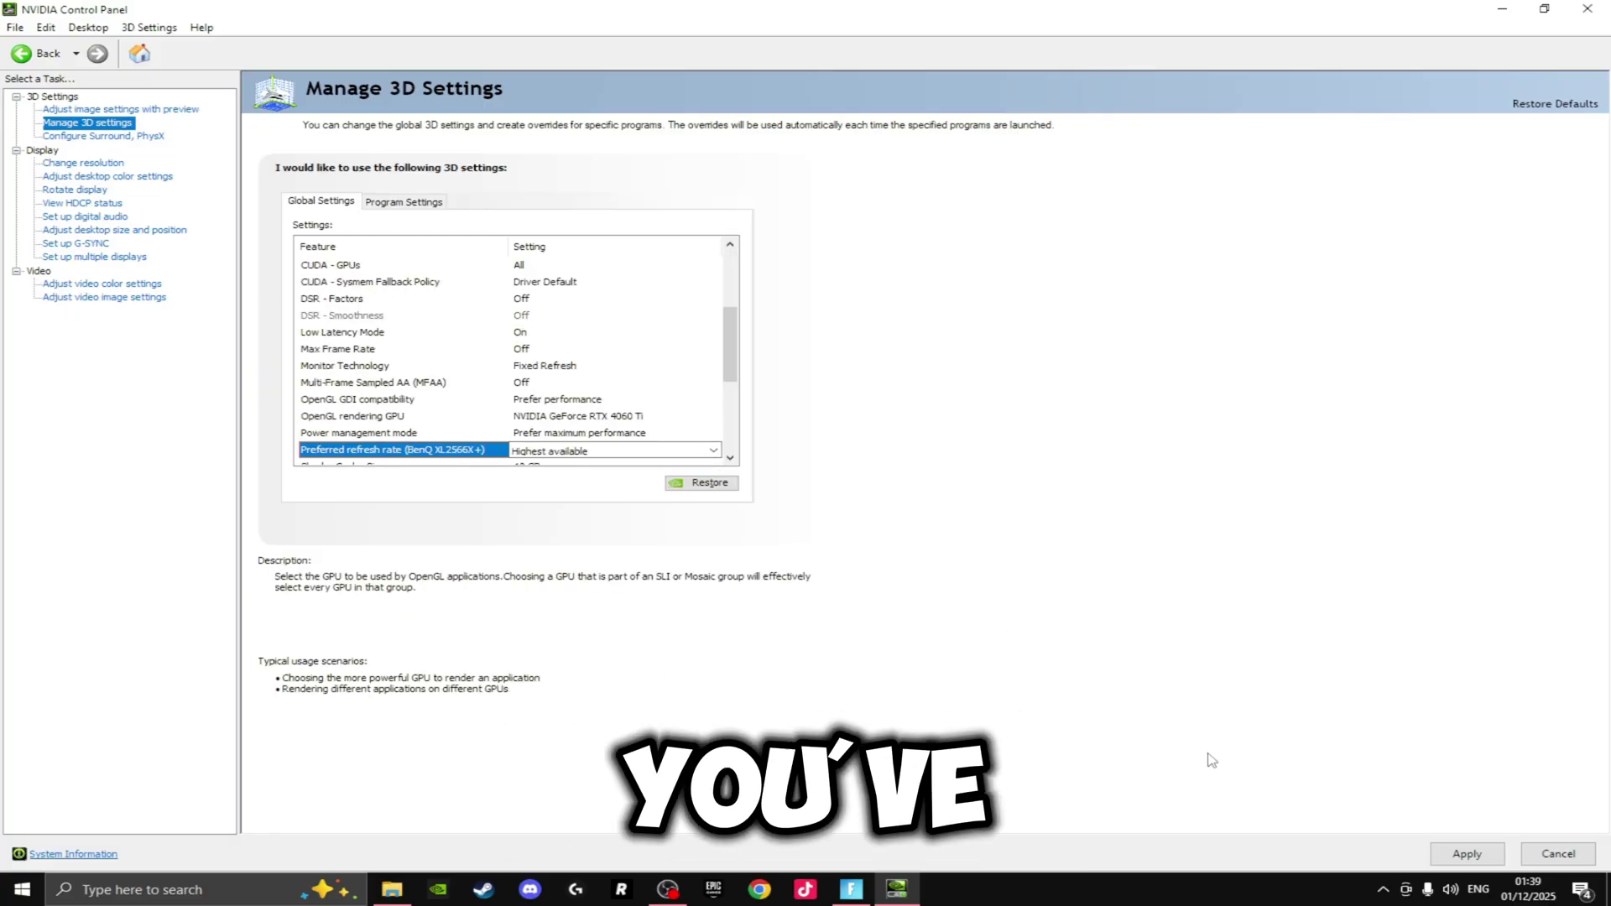
click(1466, 855)
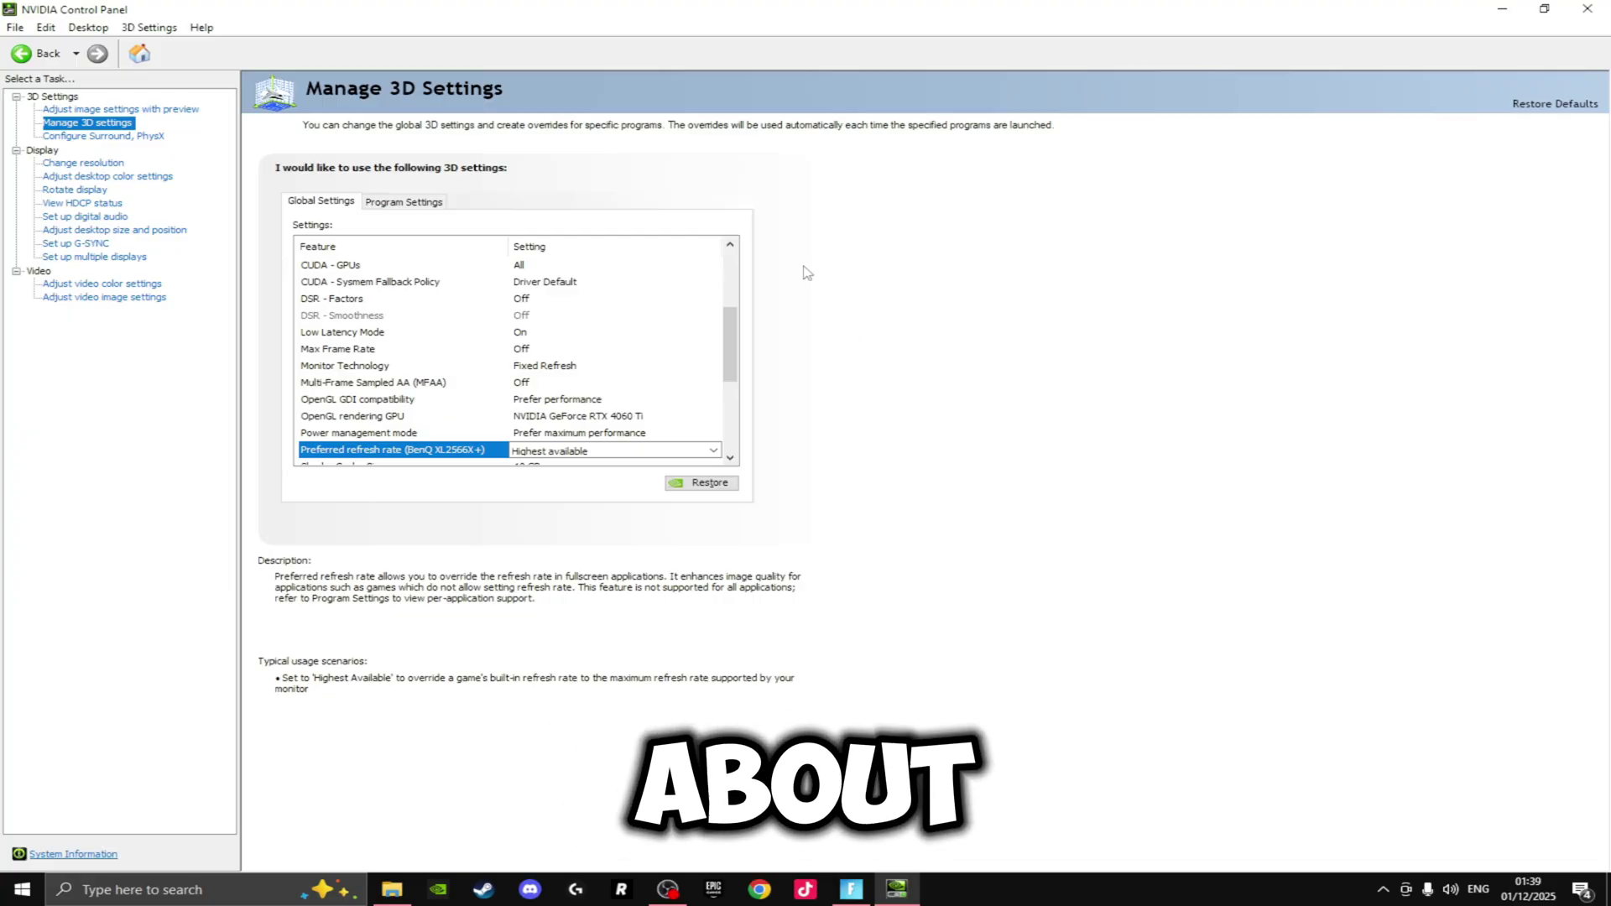
- Add C:\Windows\explorer.exe as a custom program under Program Settings
click(401, 202)
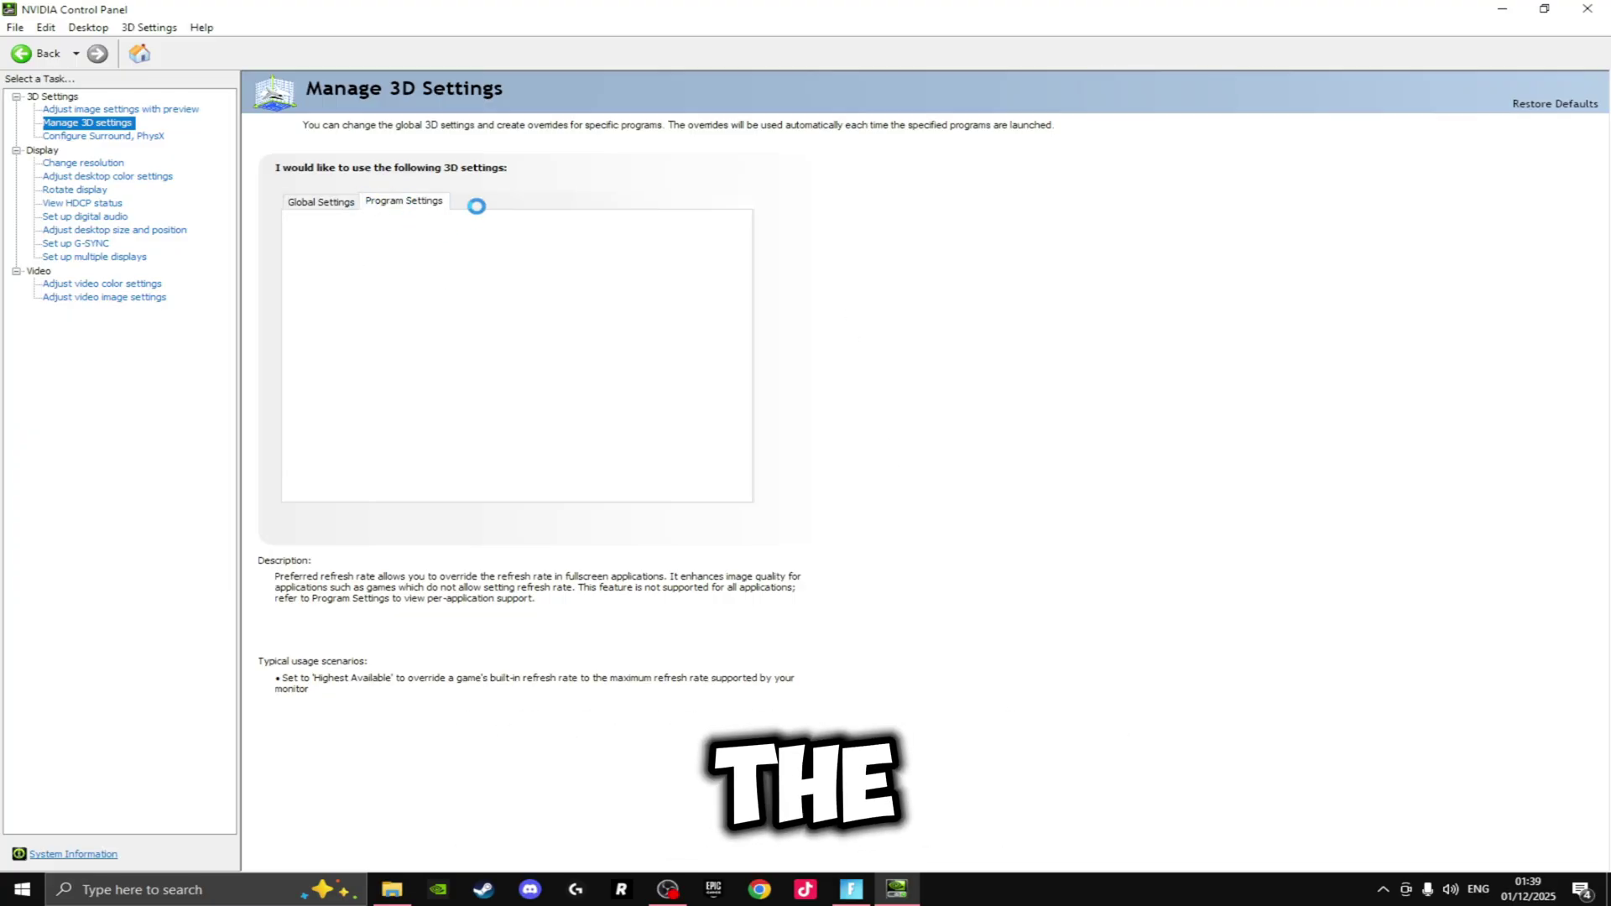
click(533, 245)
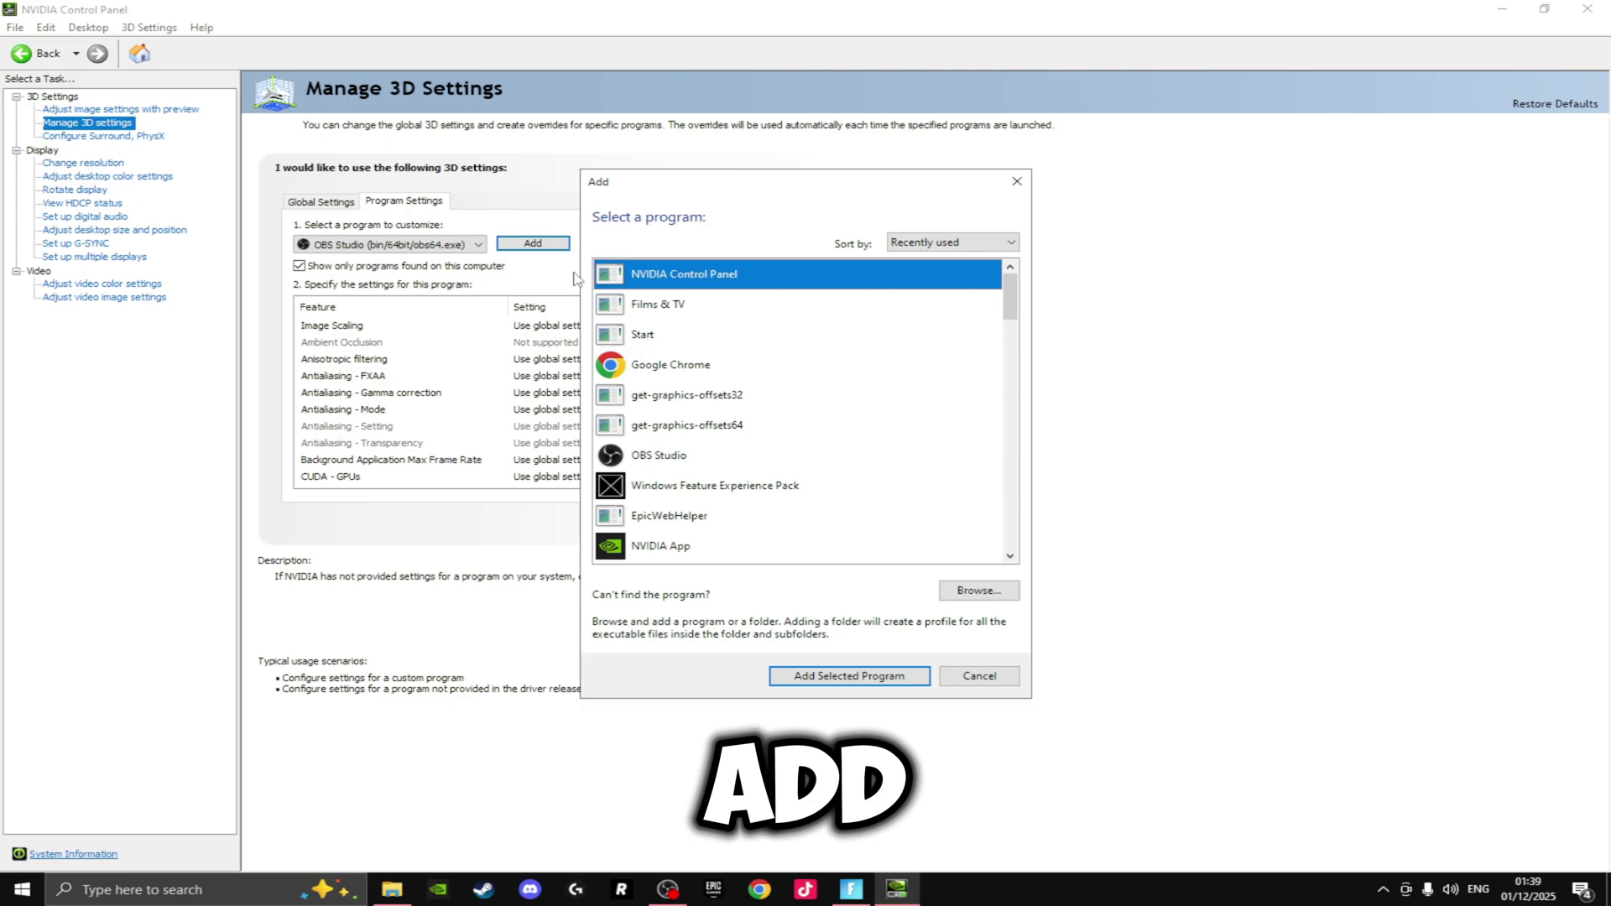
click(978, 590)
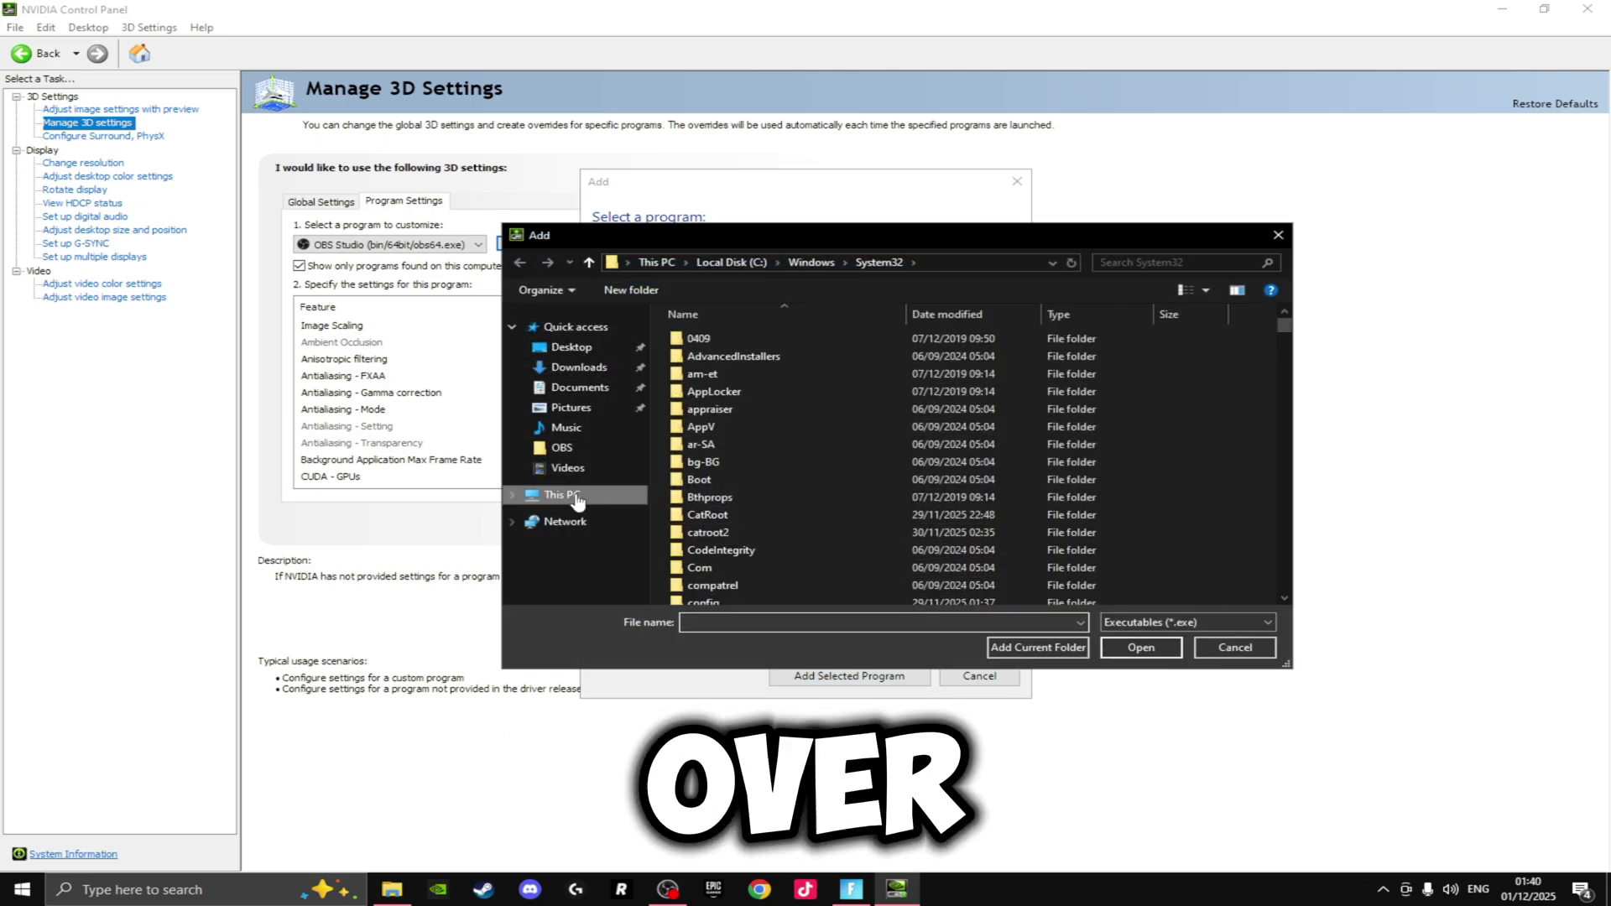
click(577, 498)
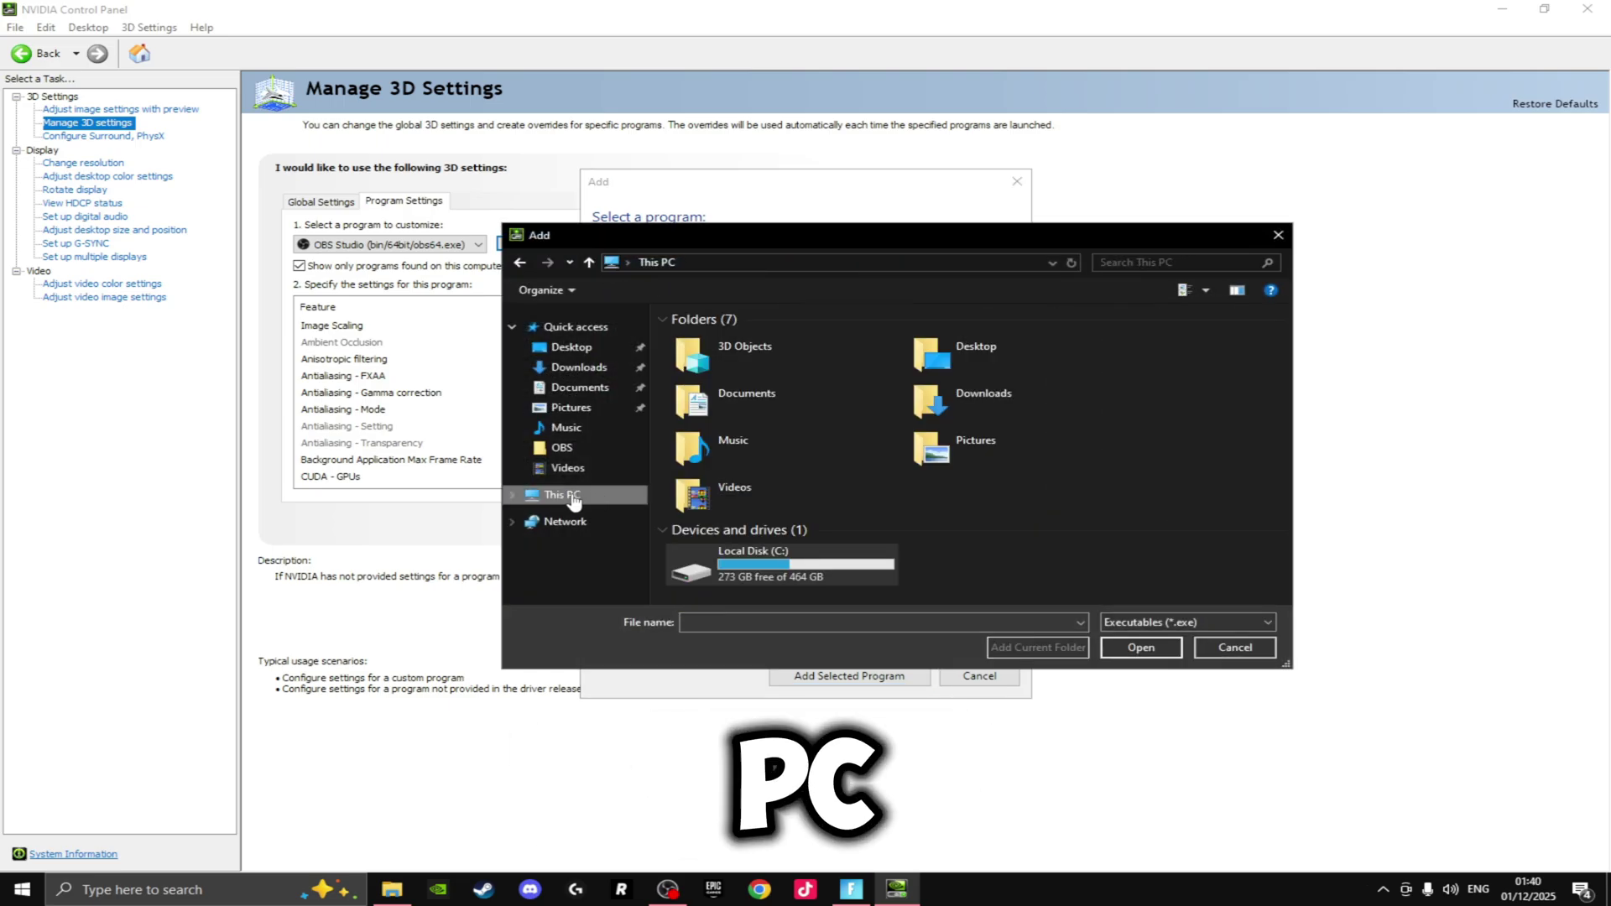
double_click(743, 561)
double_click(732, 445)
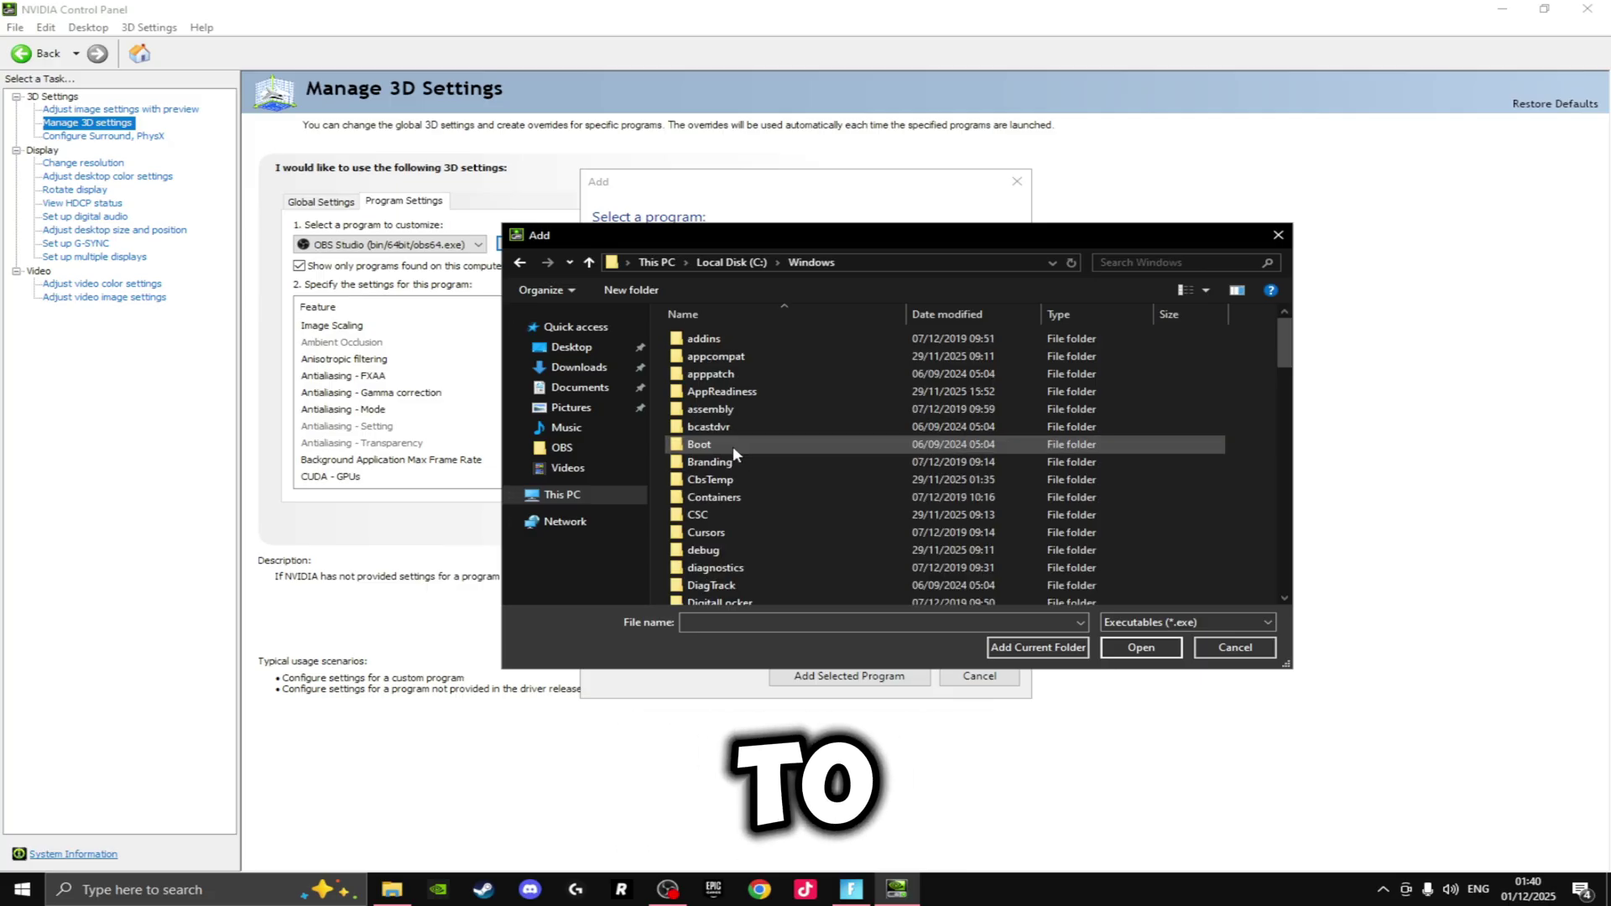
scroll(1234, 344, down, 20)
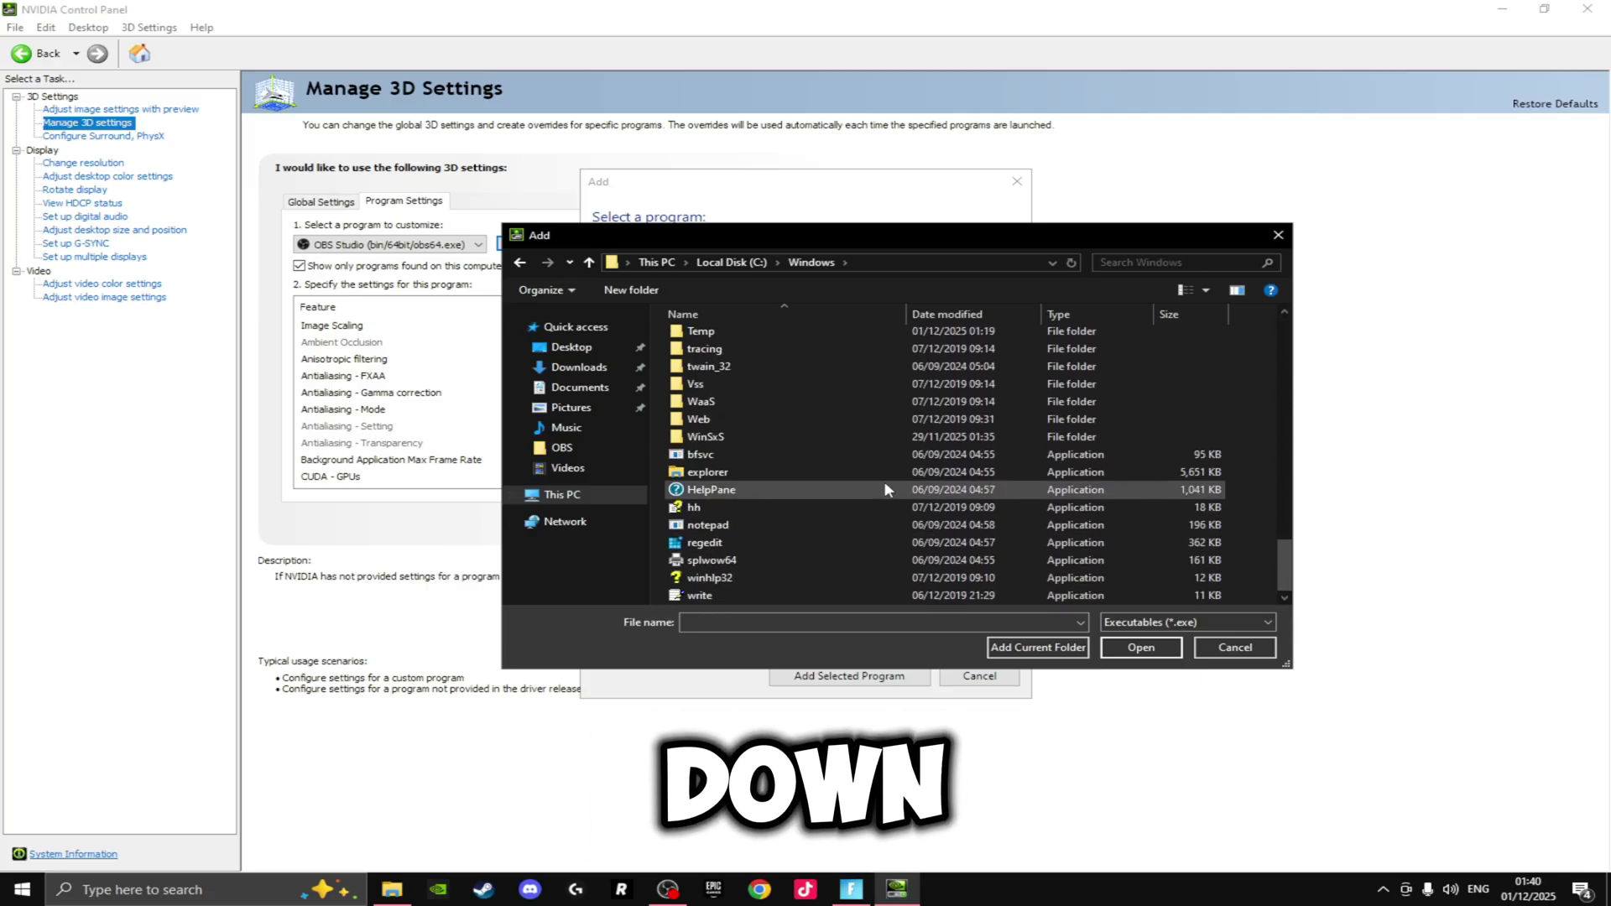
click(732, 475)
click(1141, 647)
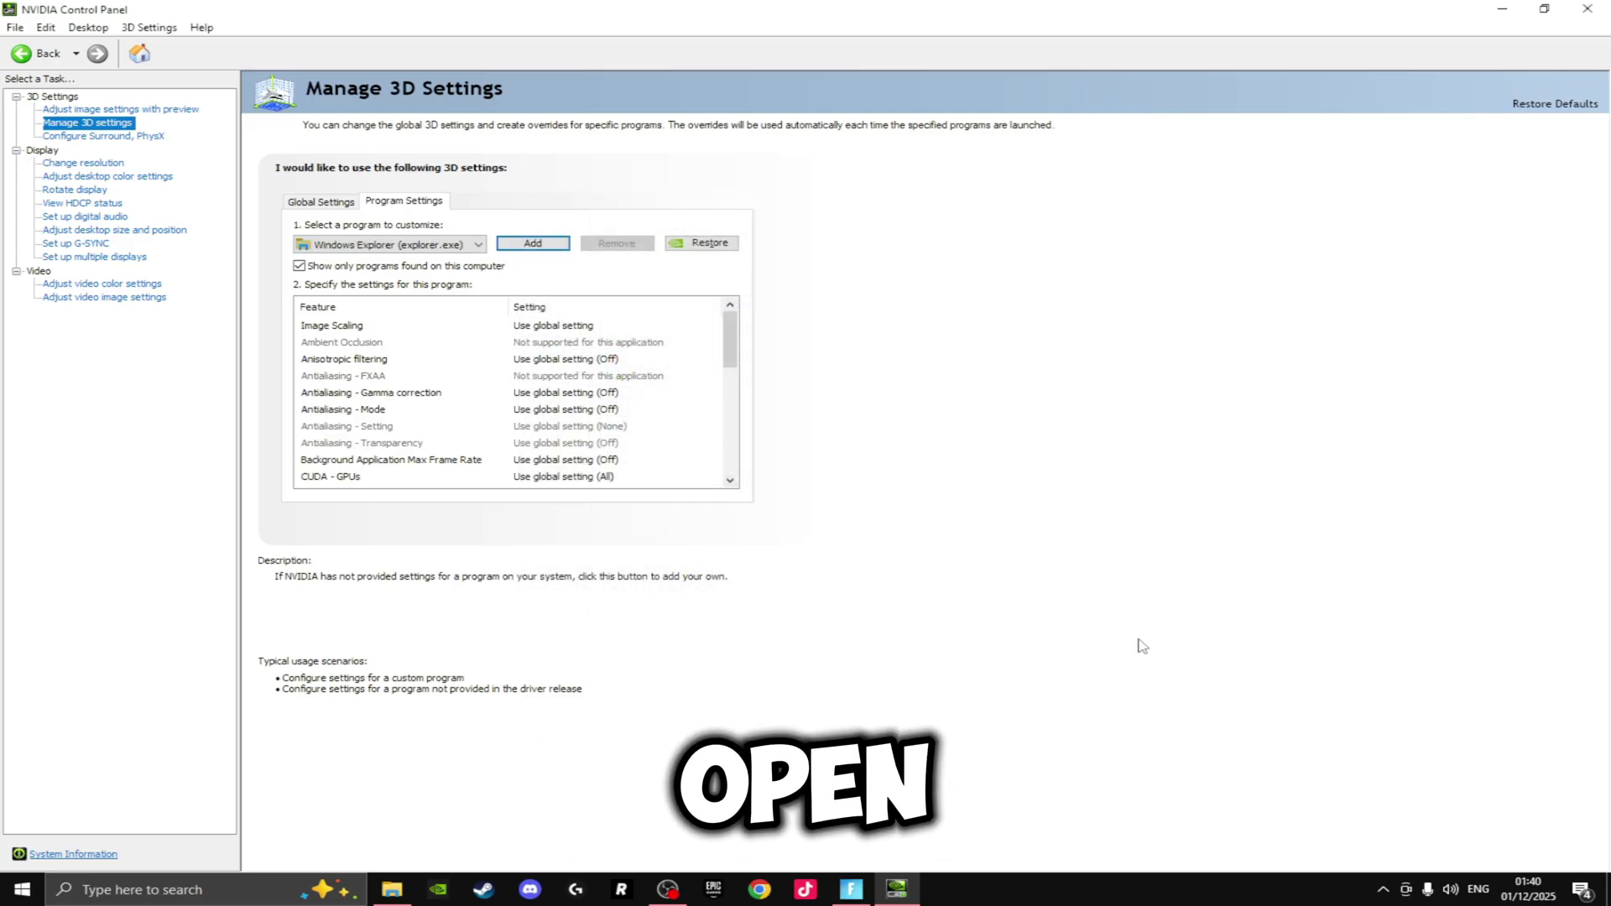
- Set Explorer's Power management mode to the global Prefer maximum performance setting
drag(728, 359, 728, 409)
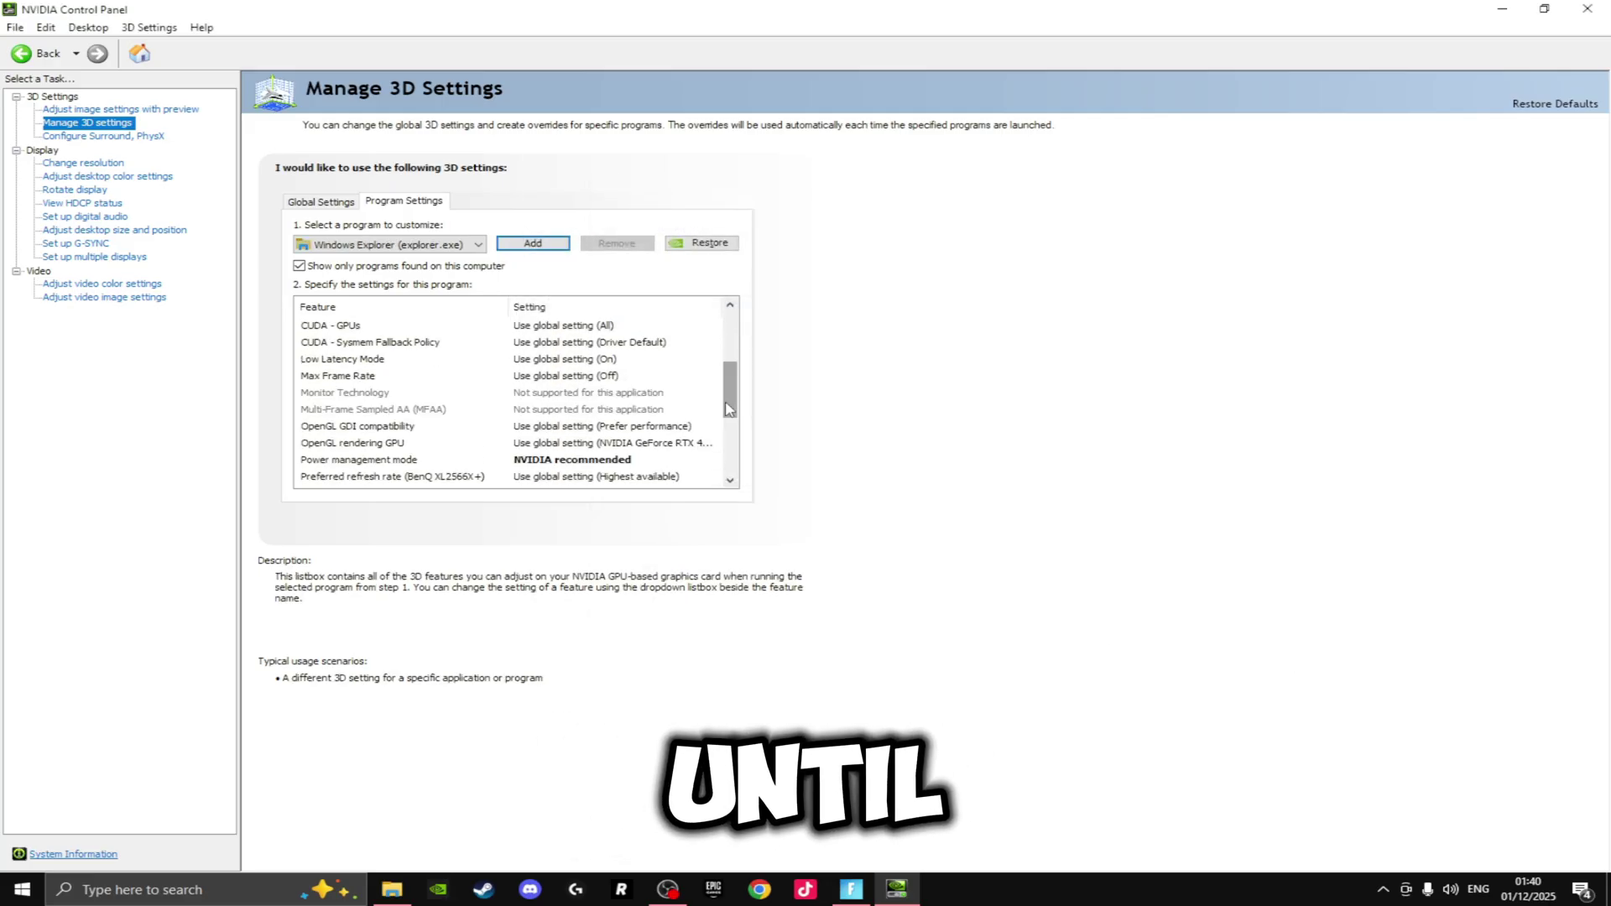
click(580, 460)
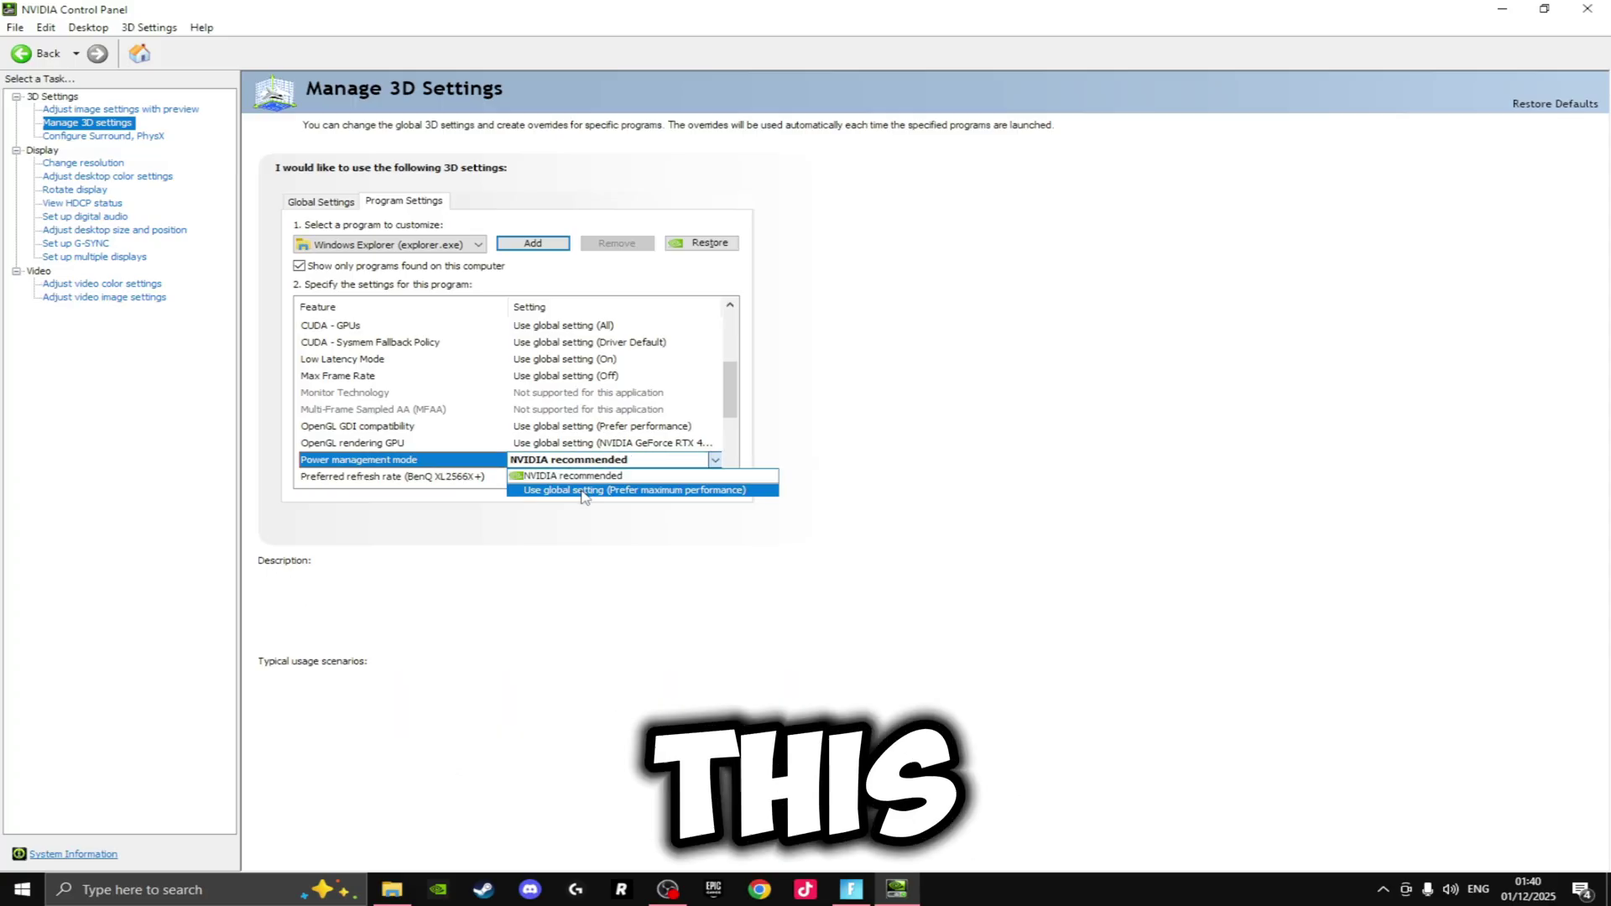
click(585, 493)
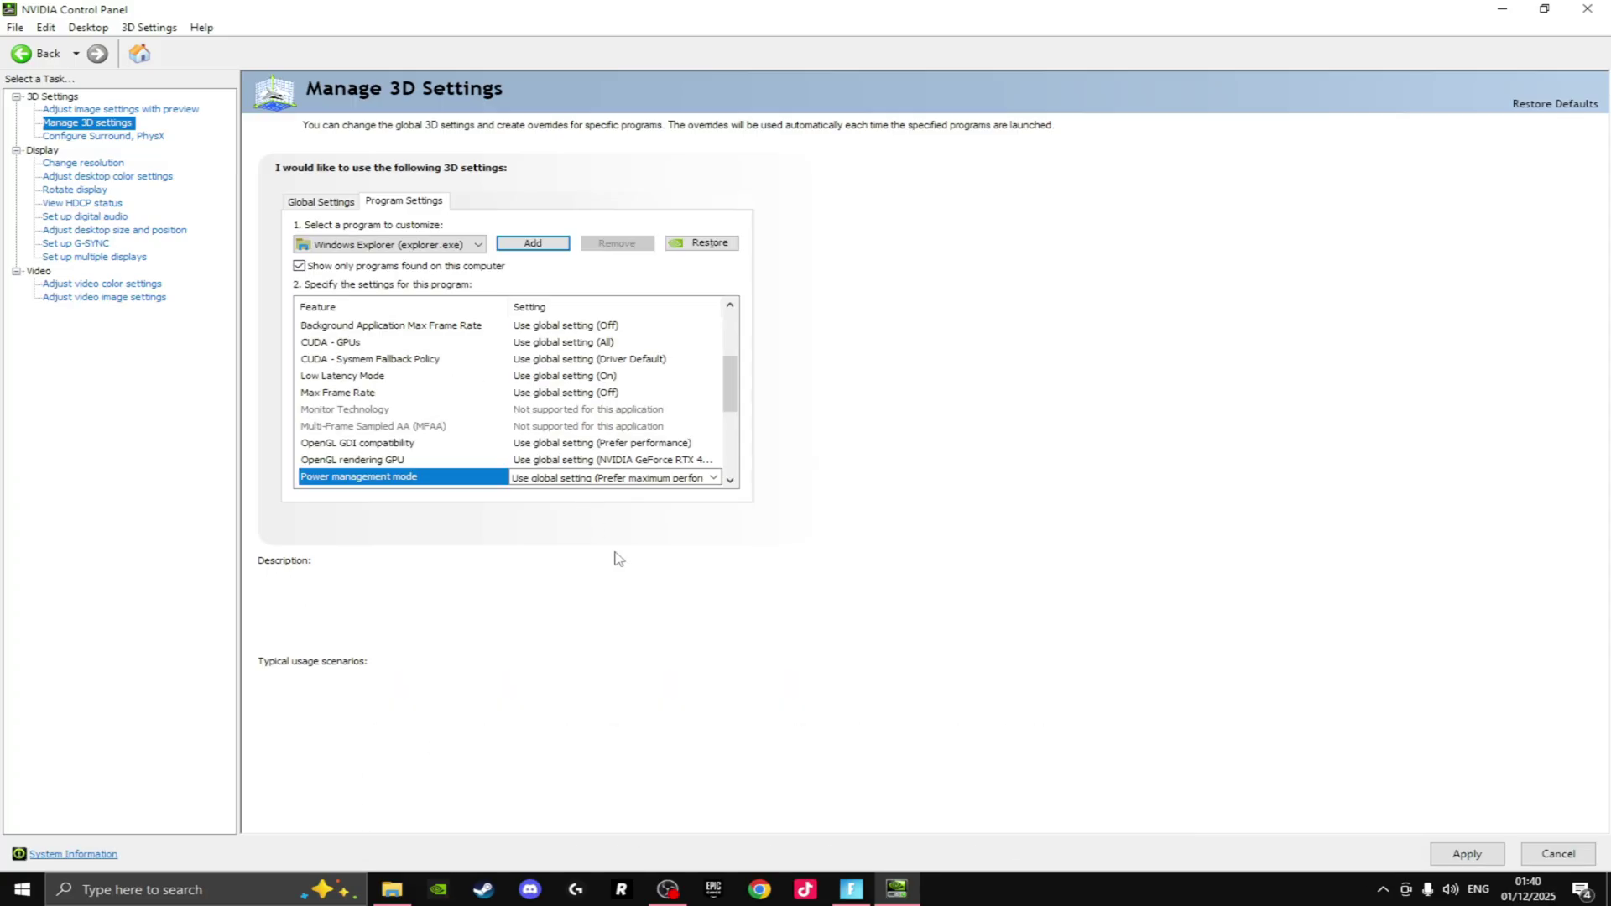
- Apply the Explorer settings, then set the PhysX processor to NVIDIA GeForce RTX 4060 Ti and apply
click(1467, 854)
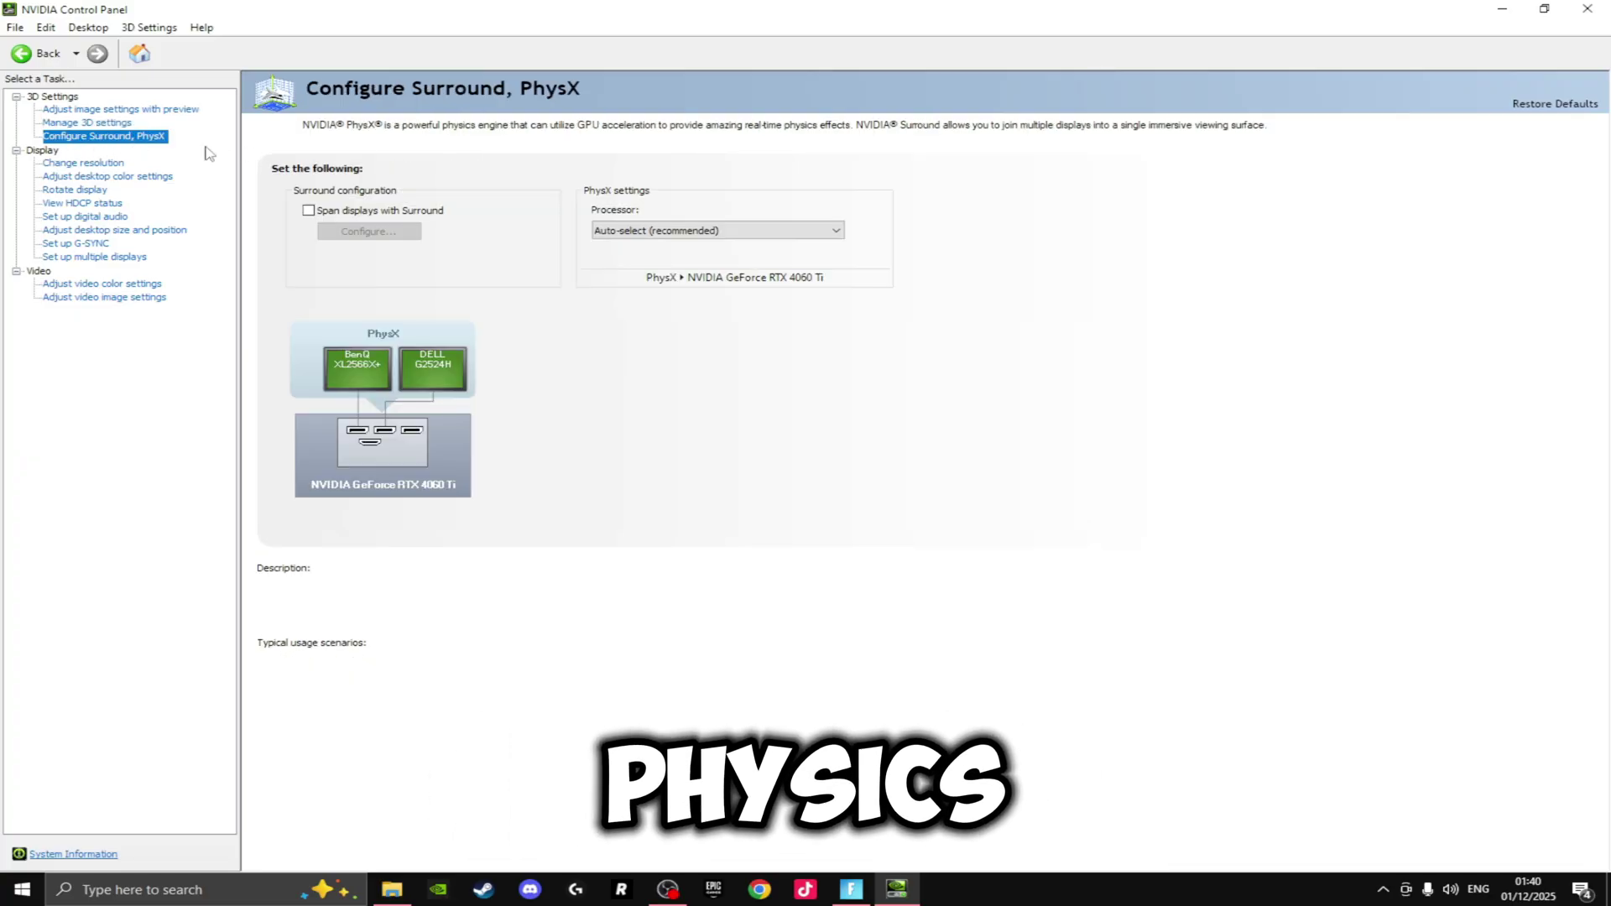
click(652, 237)
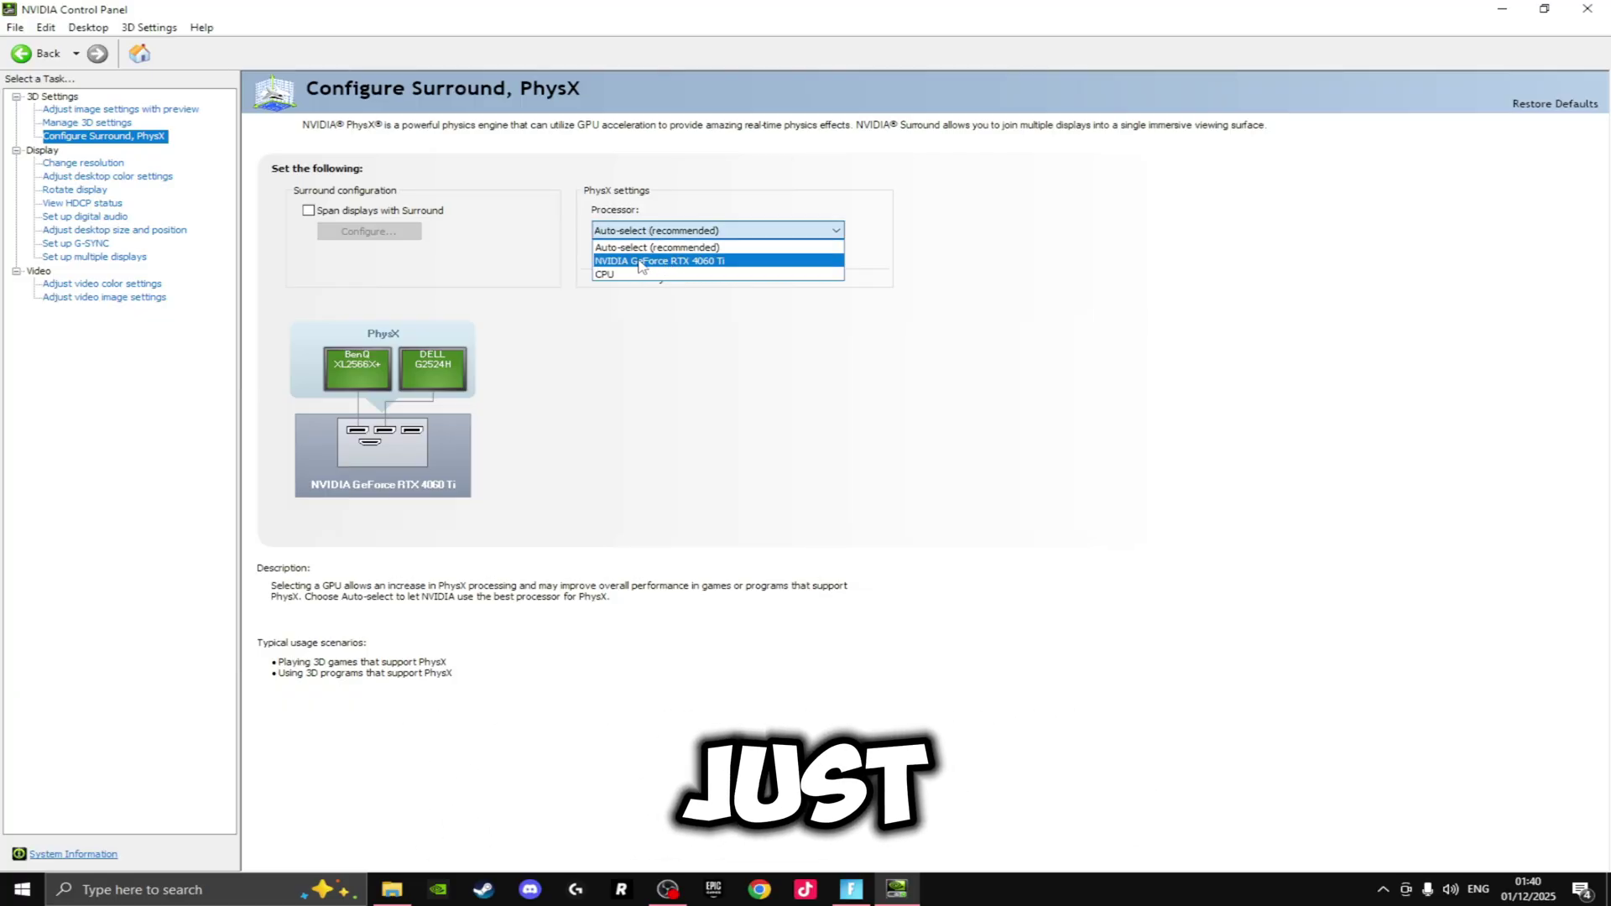
click(678, 262)
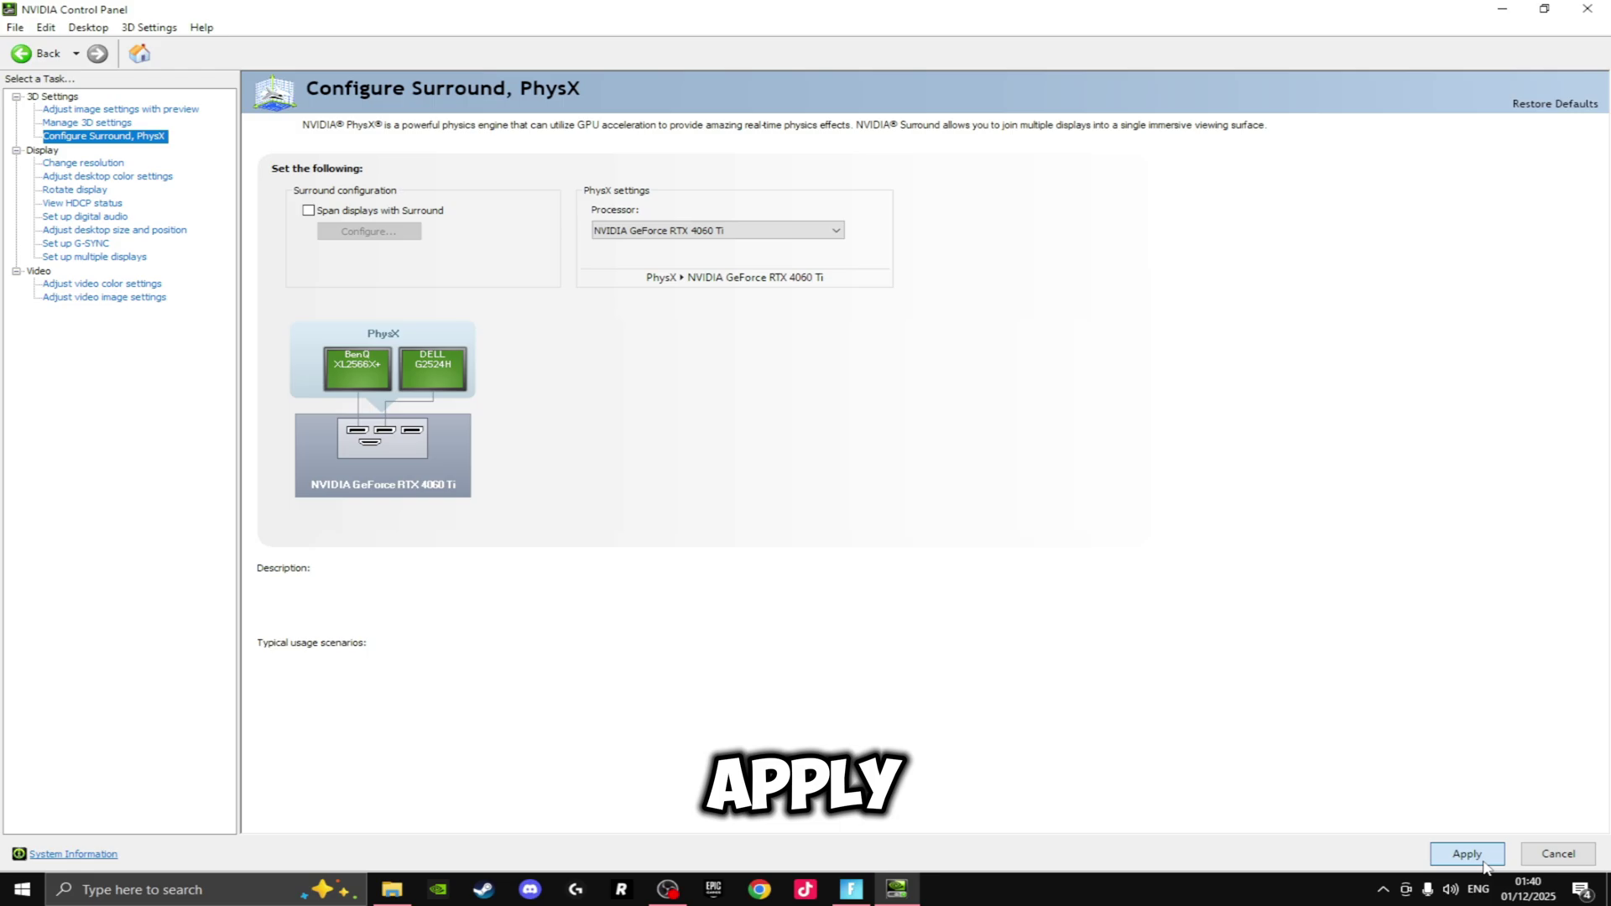
click(1482, 857)
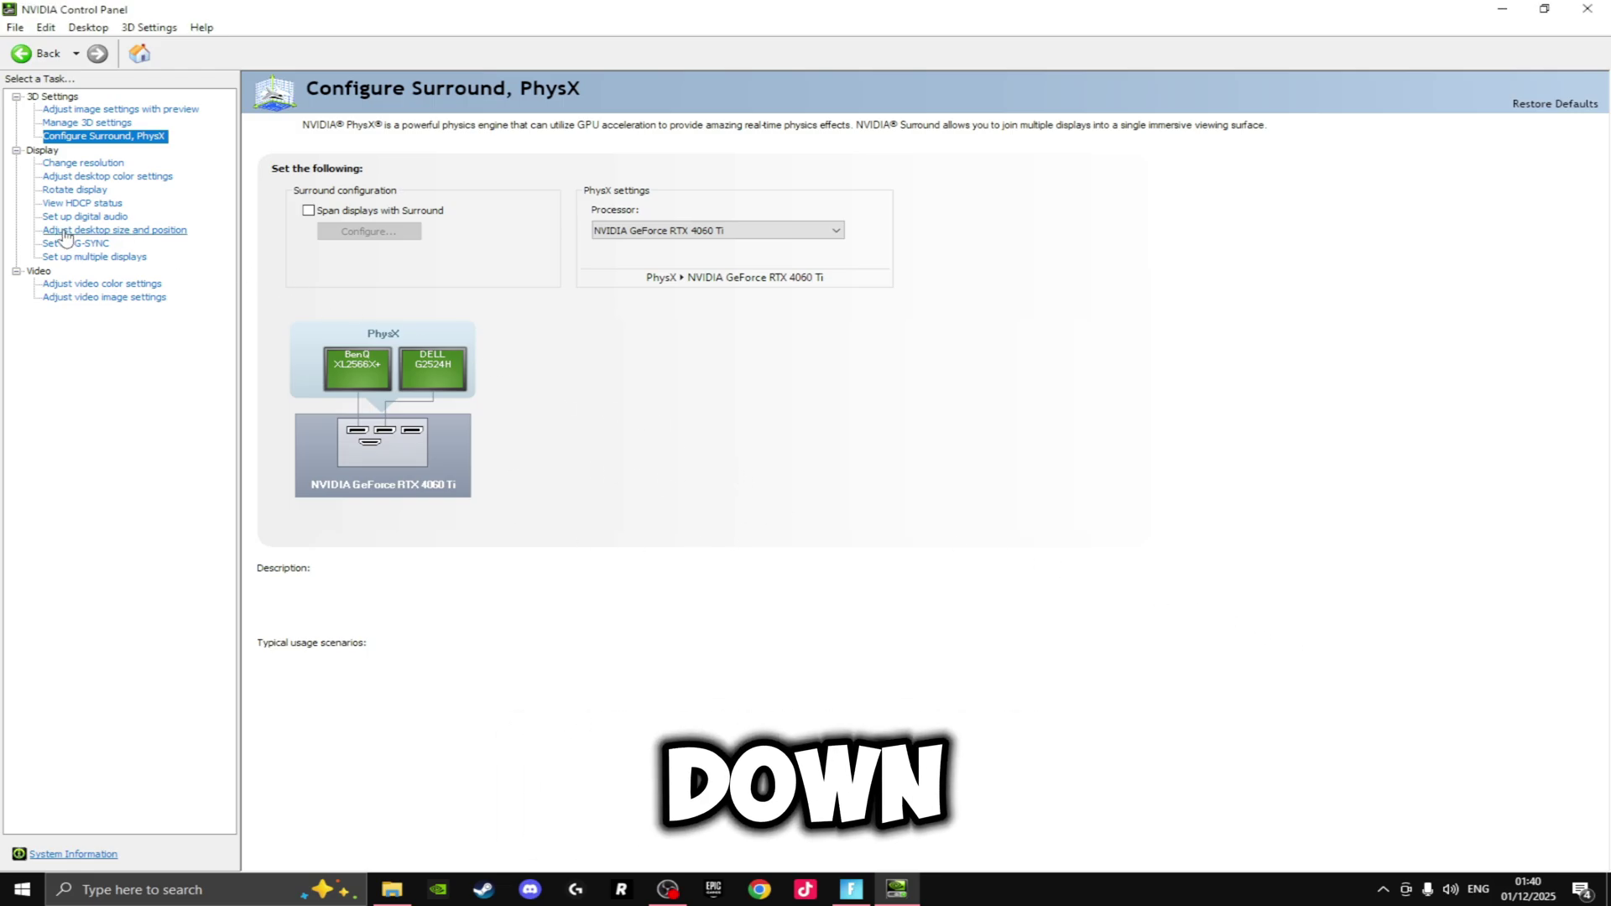
- Confirm Adjust desktop size and position stays at No scaling, then close NVIDIA Control Panel
click(112, 232)
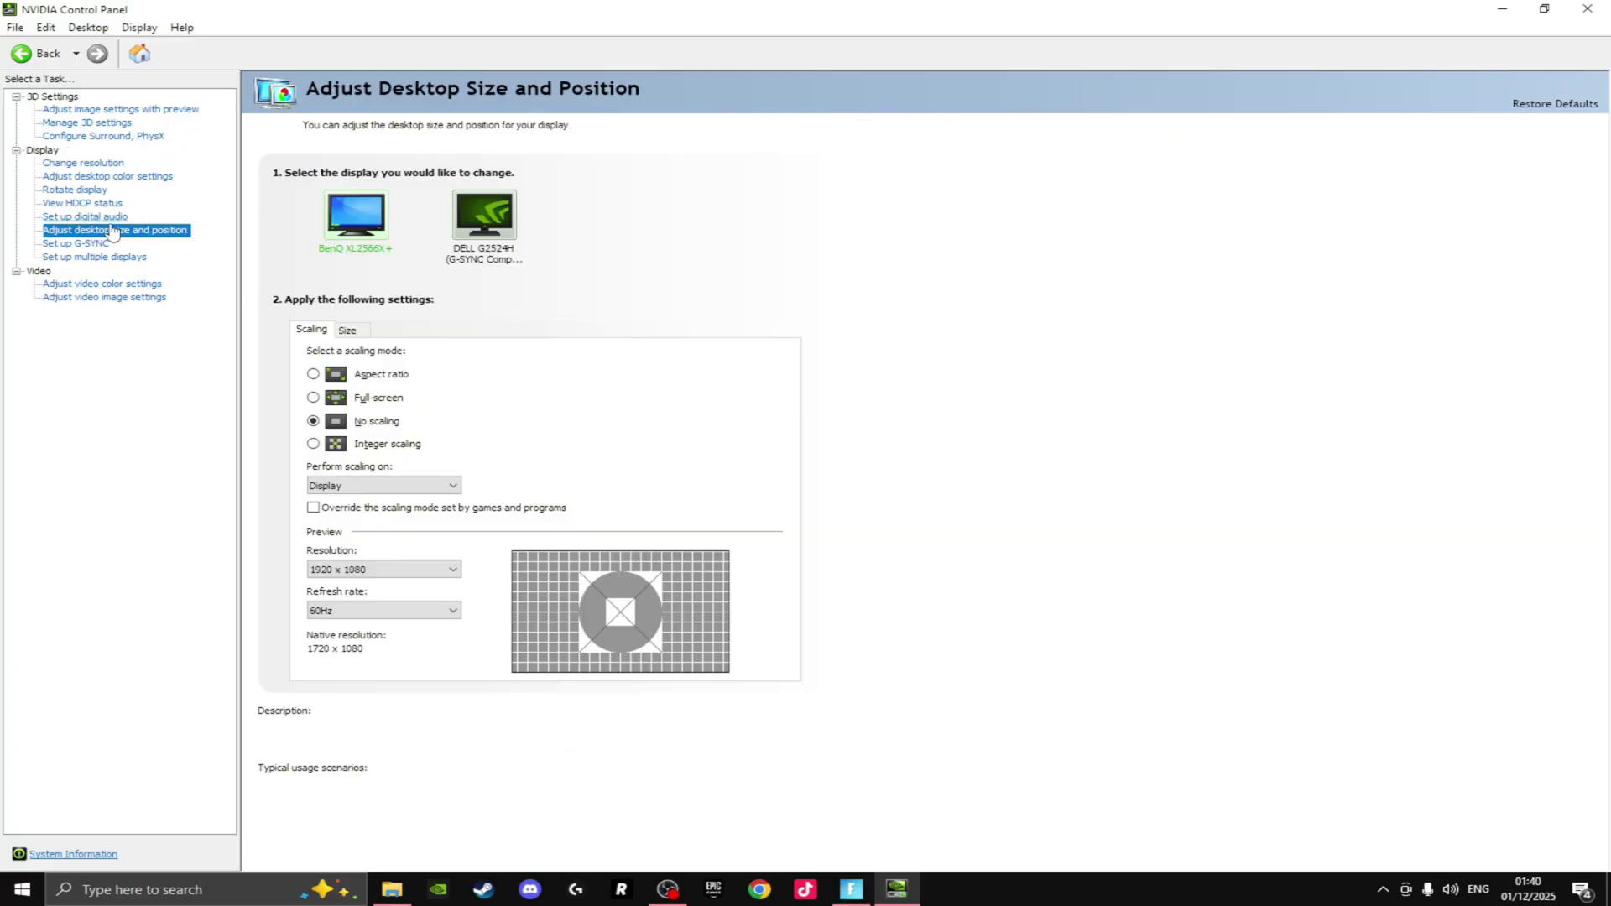
mouse_move(344, 427)
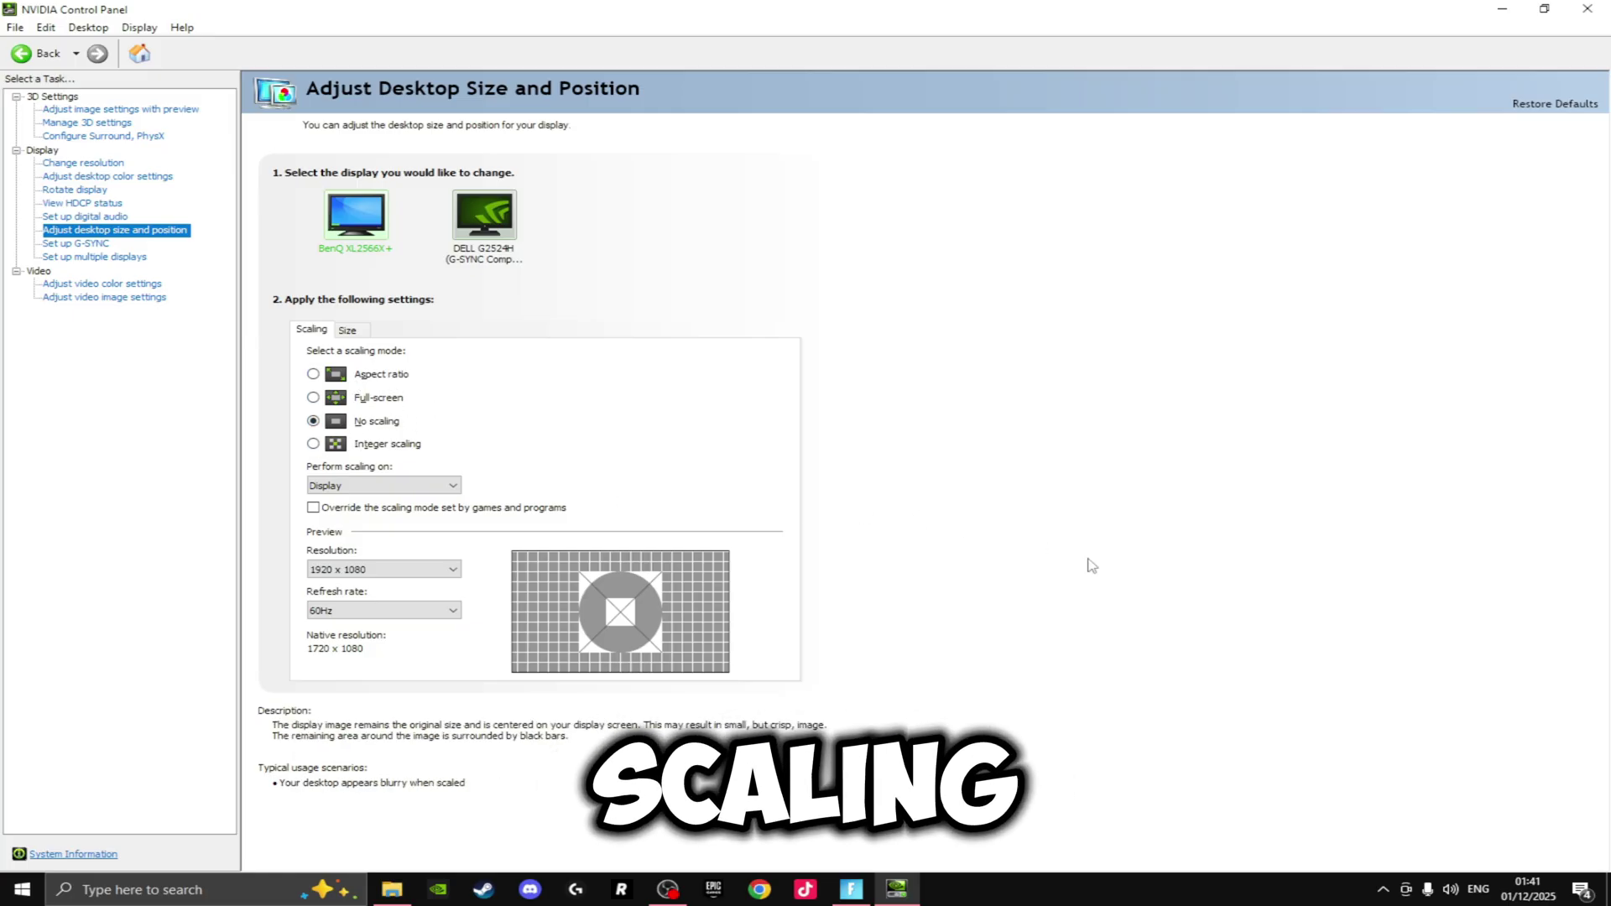
click(1586, 8)
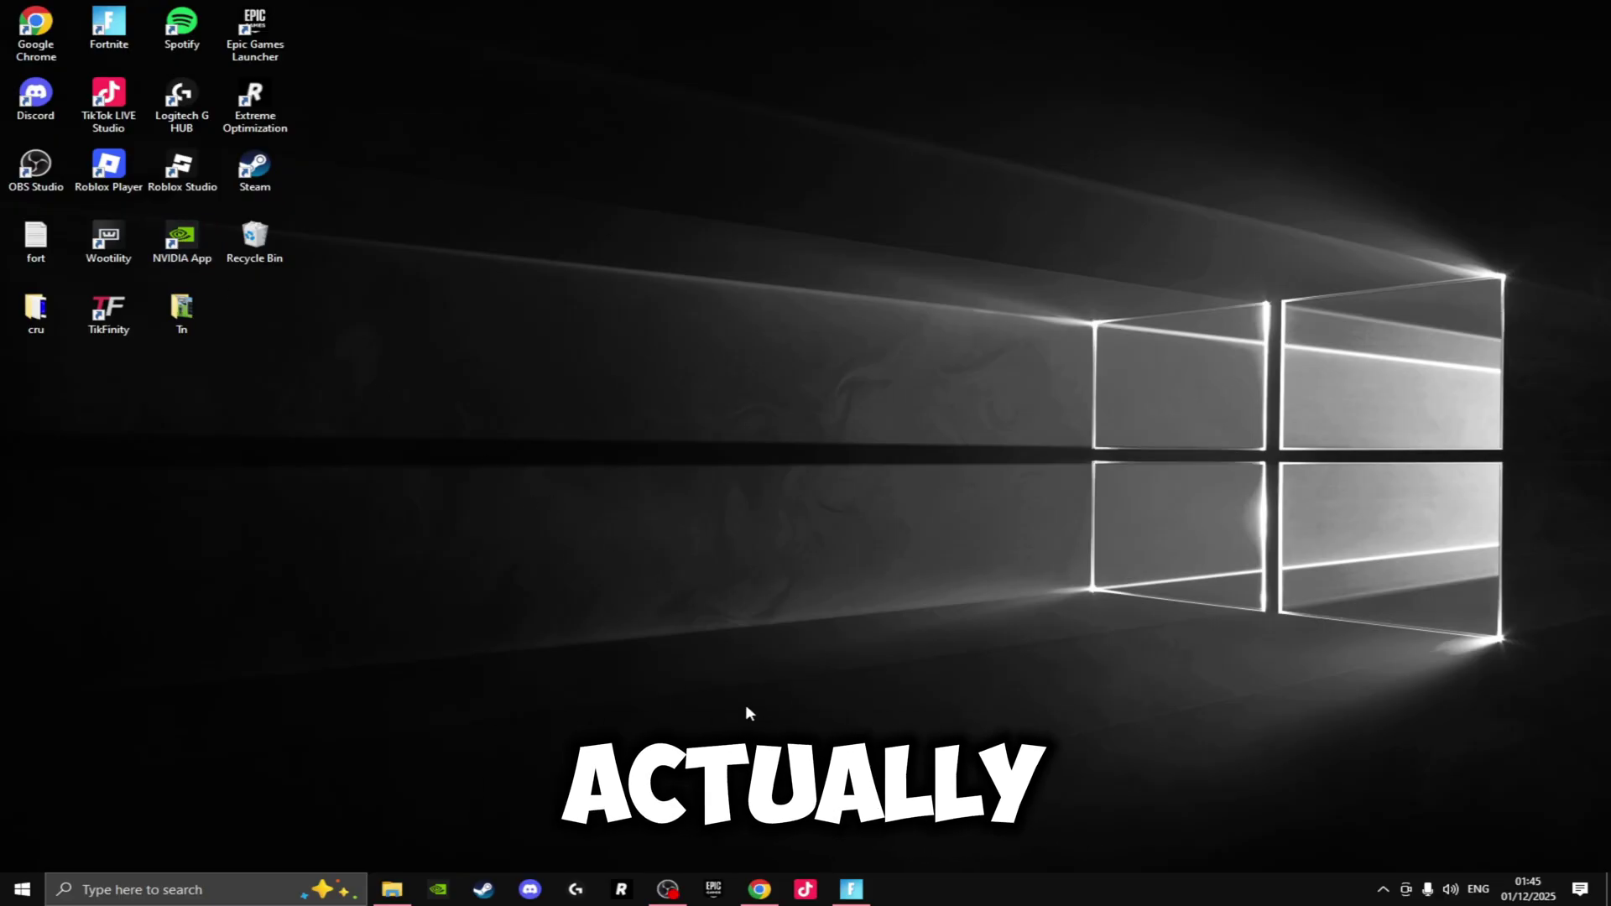
- Search 'nvcleanstall' in the incognito browser and open the NVCleanstall v1.19.0 download page
click(759, 888)
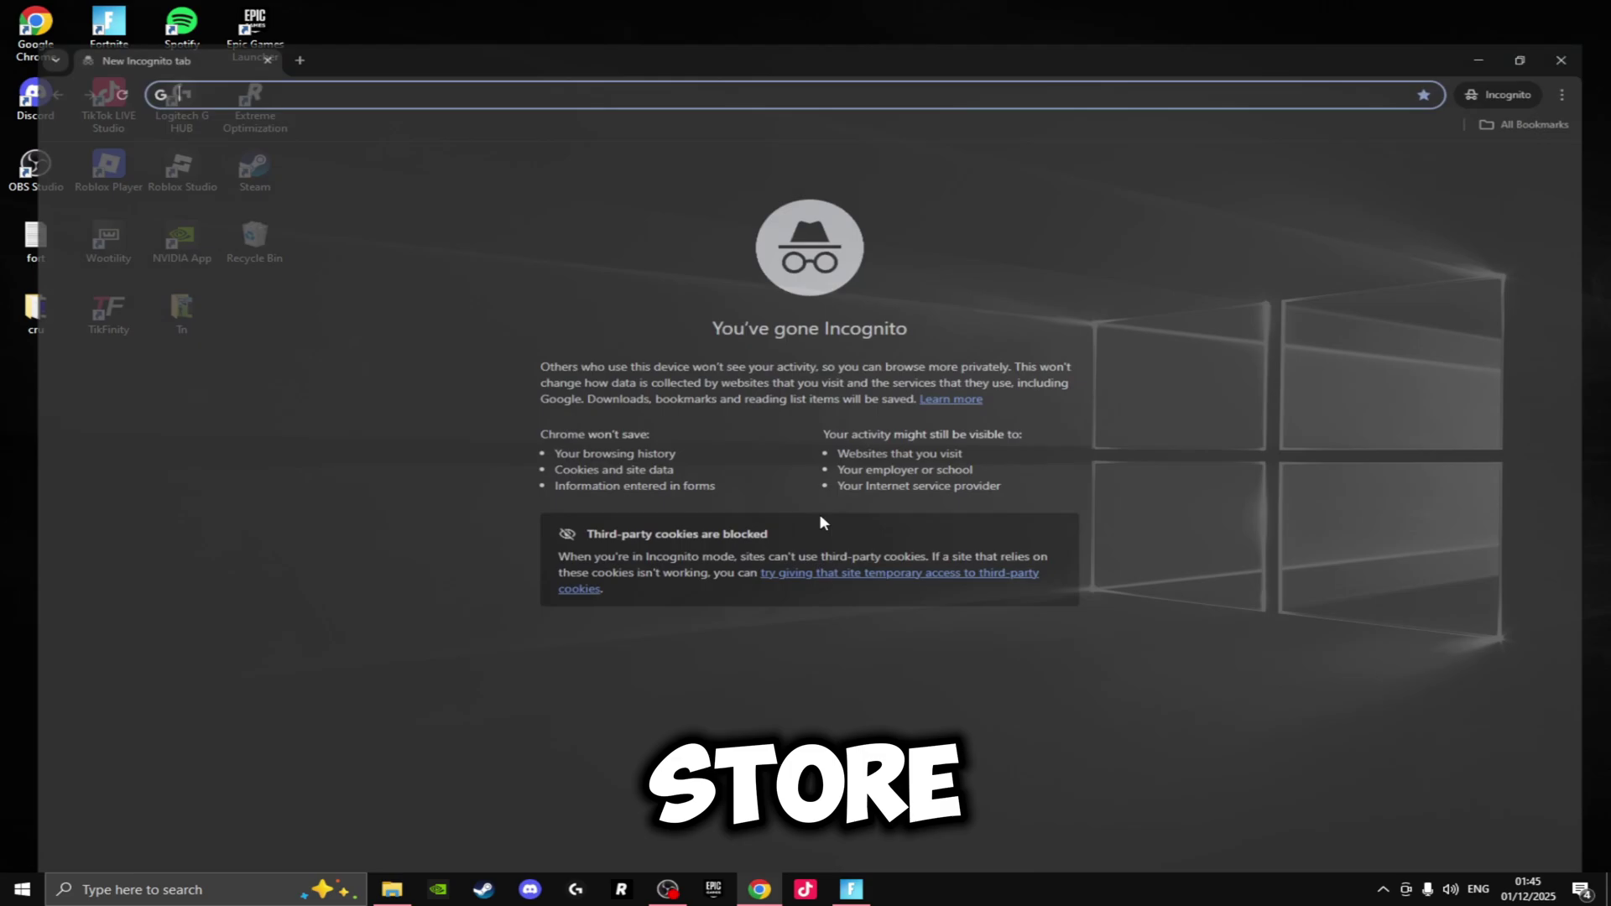
text(nvc)
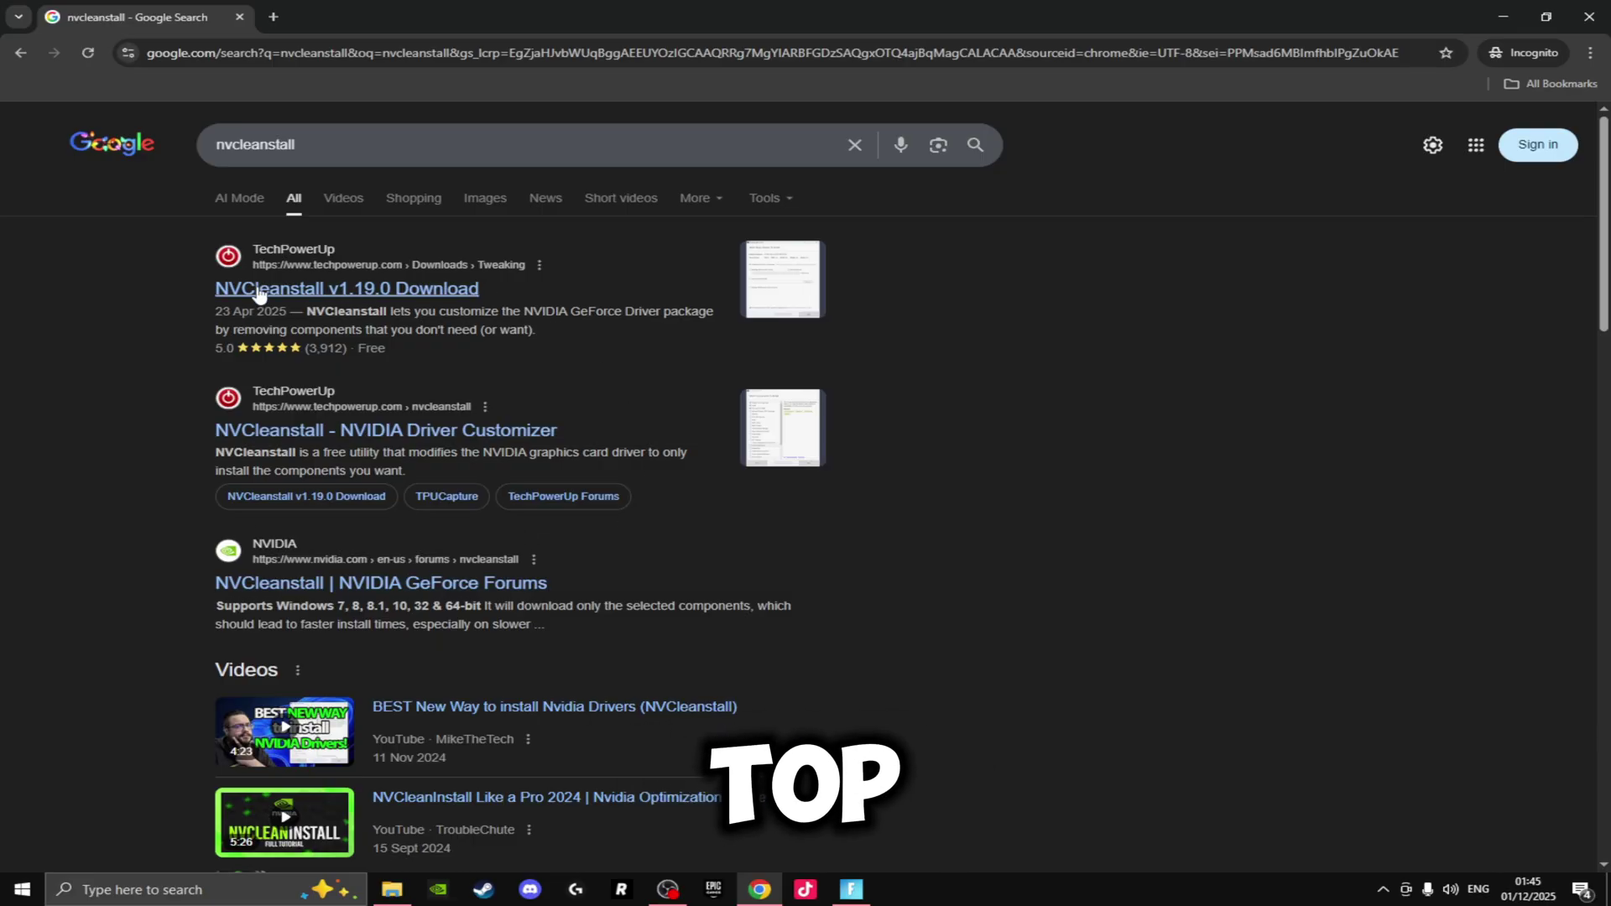
click(249, 256)
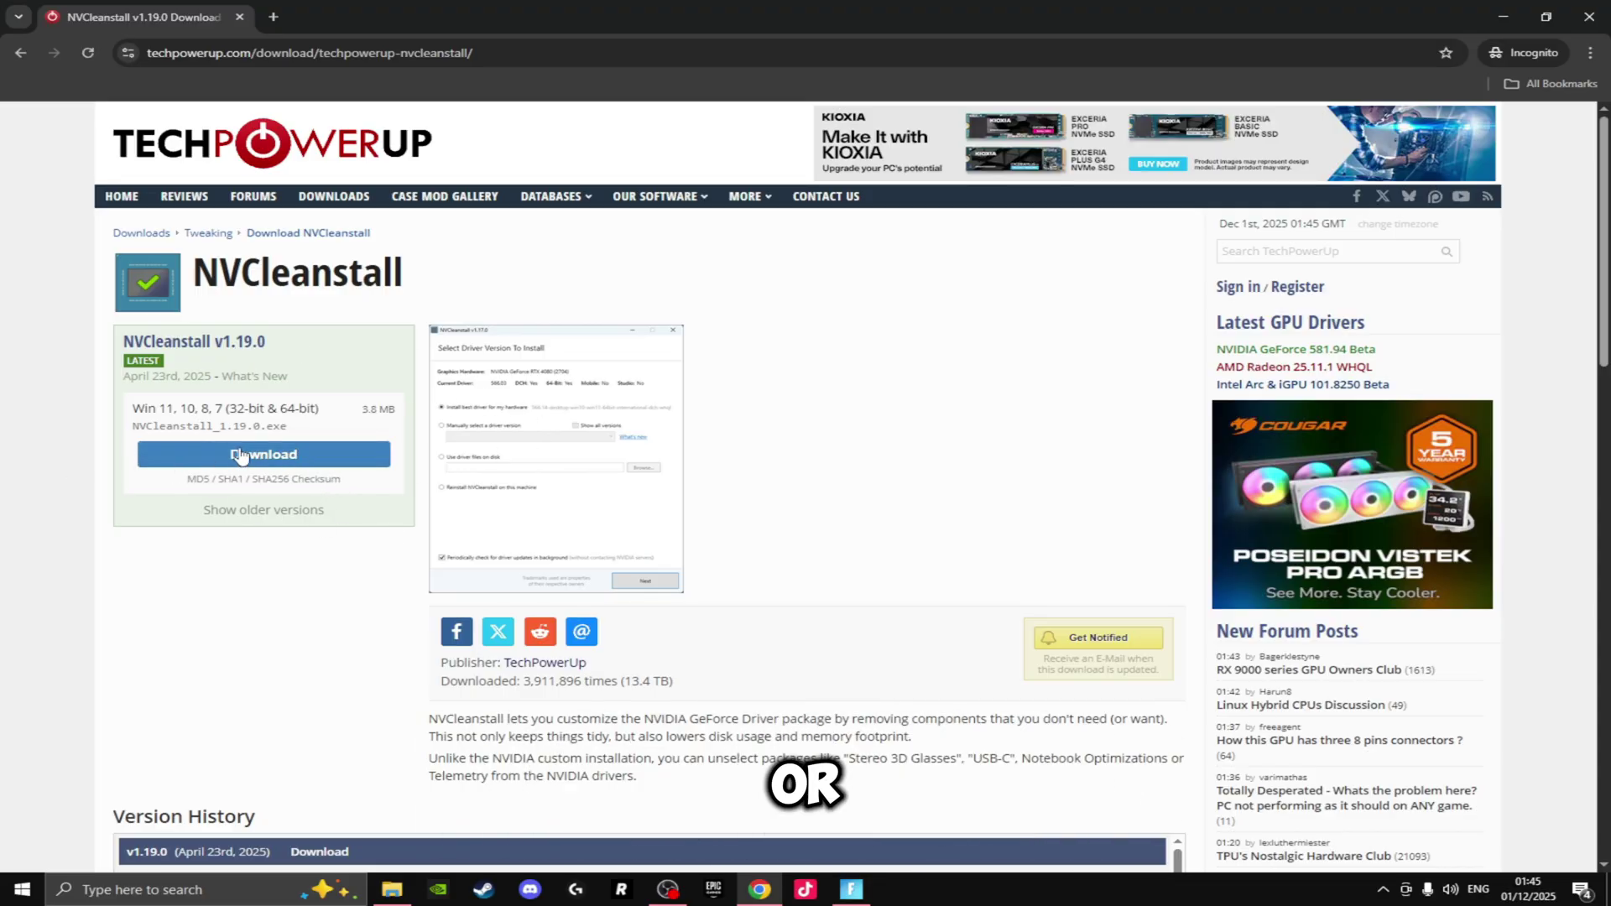
- Download NVCleanstall_1.19.0.exe from the TechPowerUp UK-2 server into Downloads
click(298, 455)
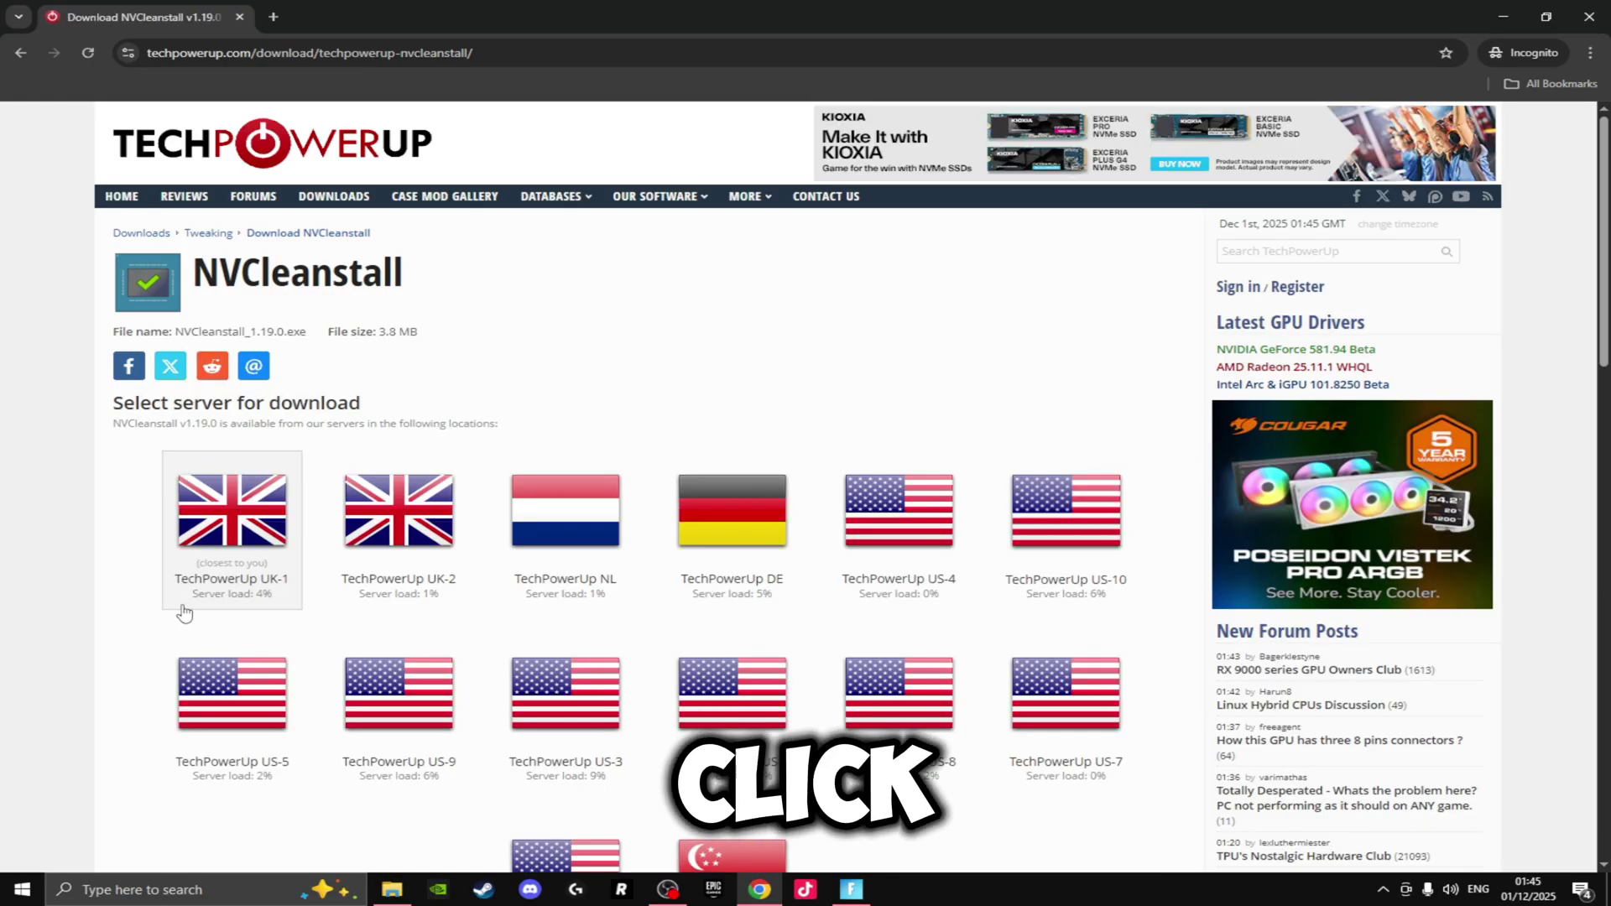
click(408, 555)
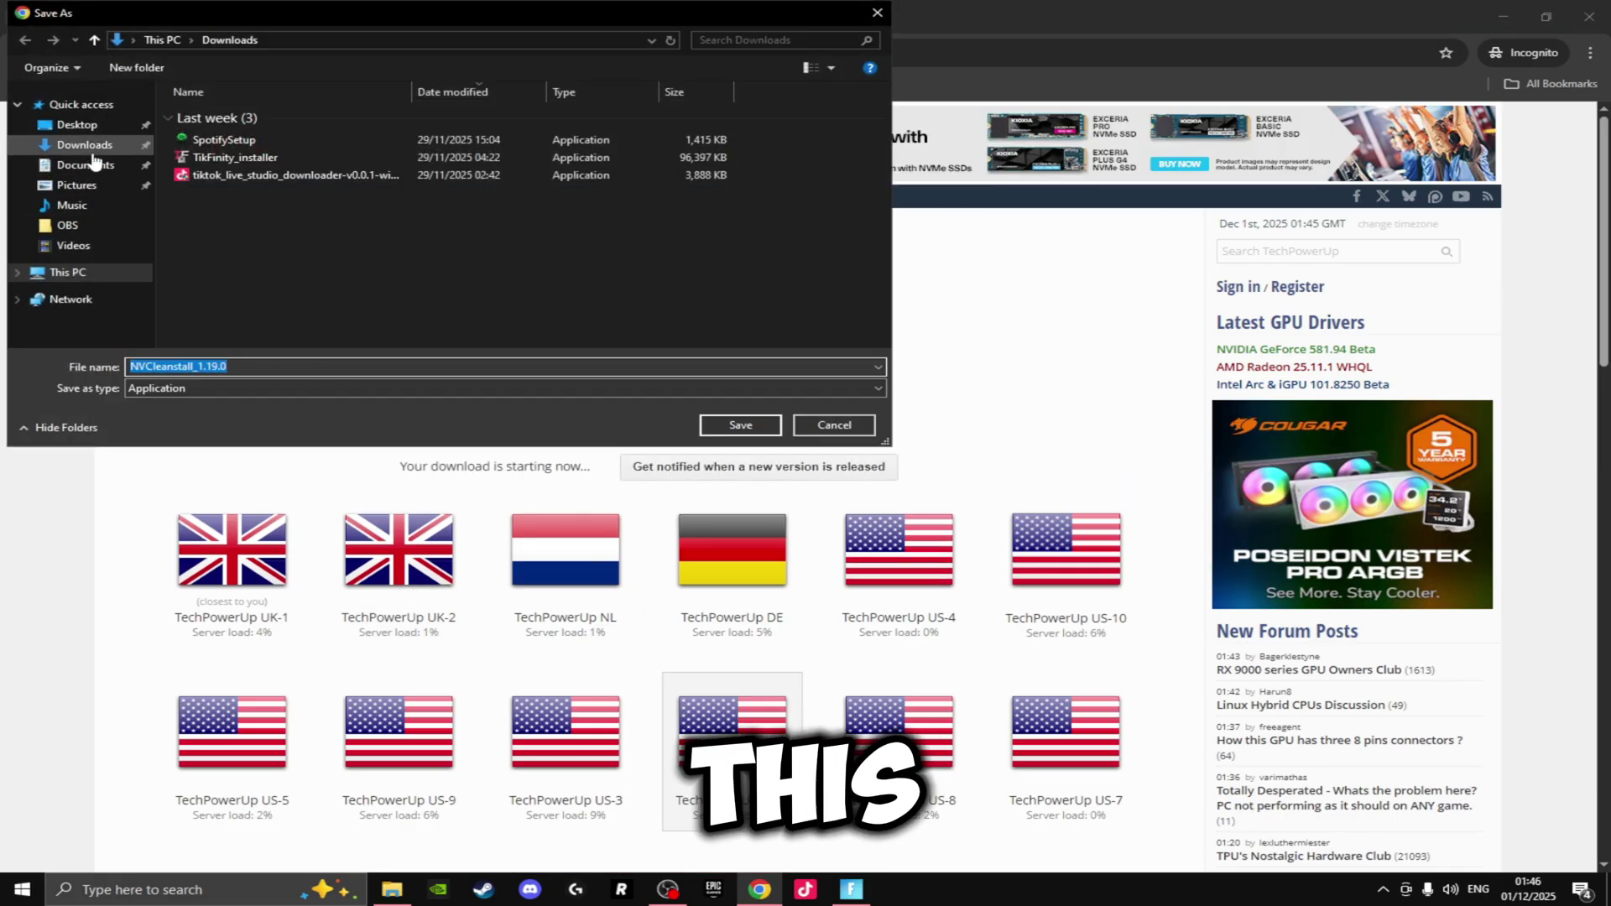
click(84, 144)
click(741, 426)
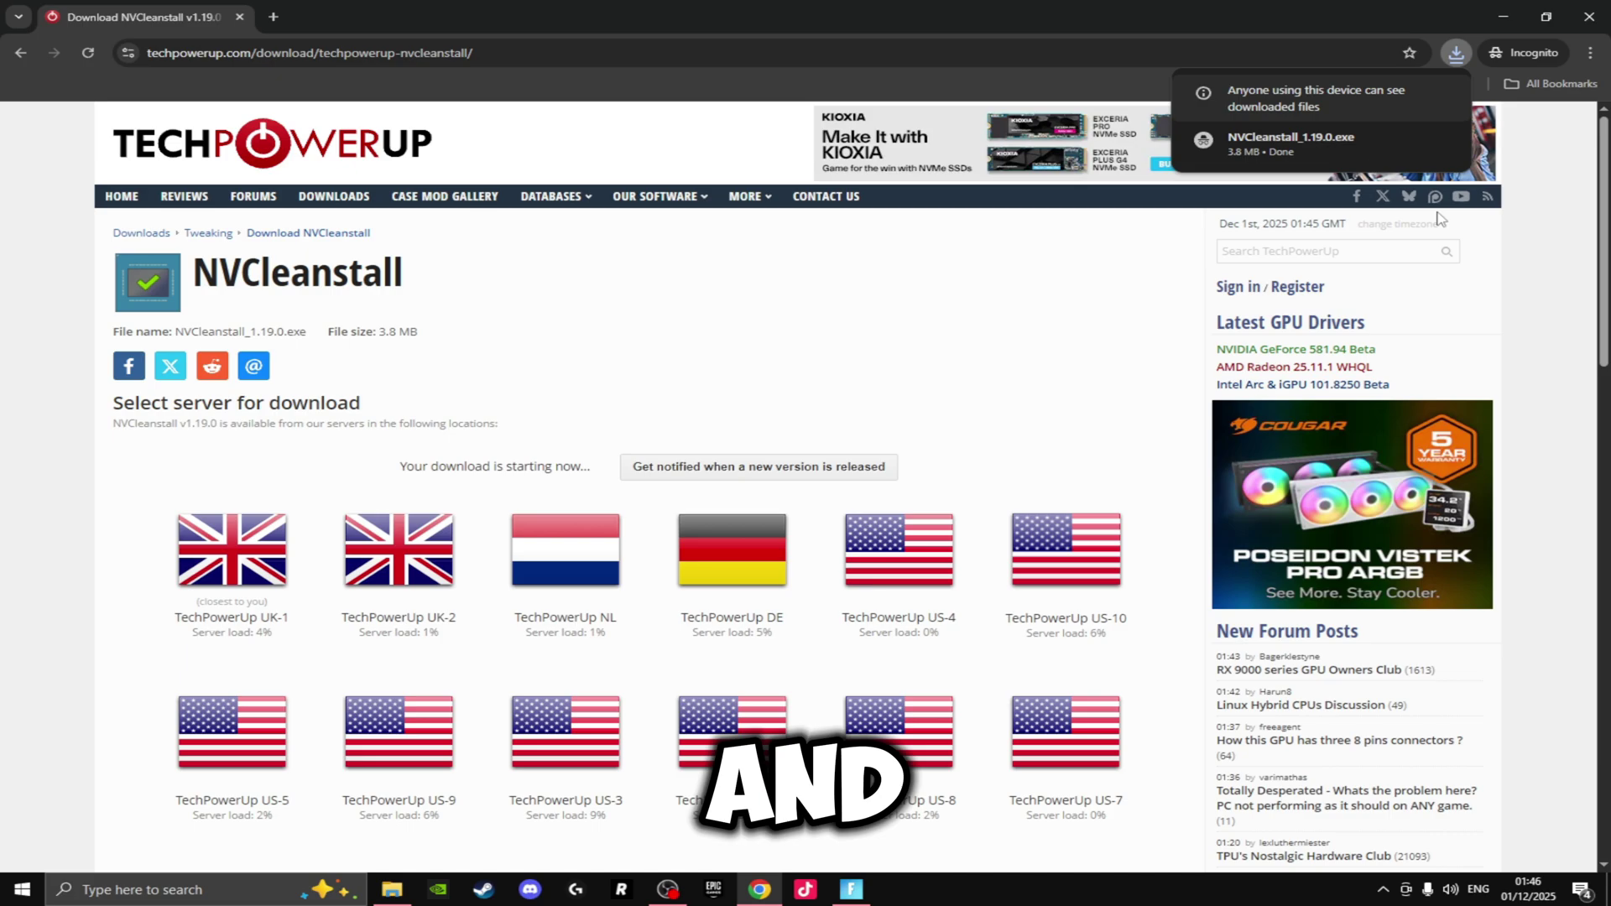
mouse_move(1308, 148)
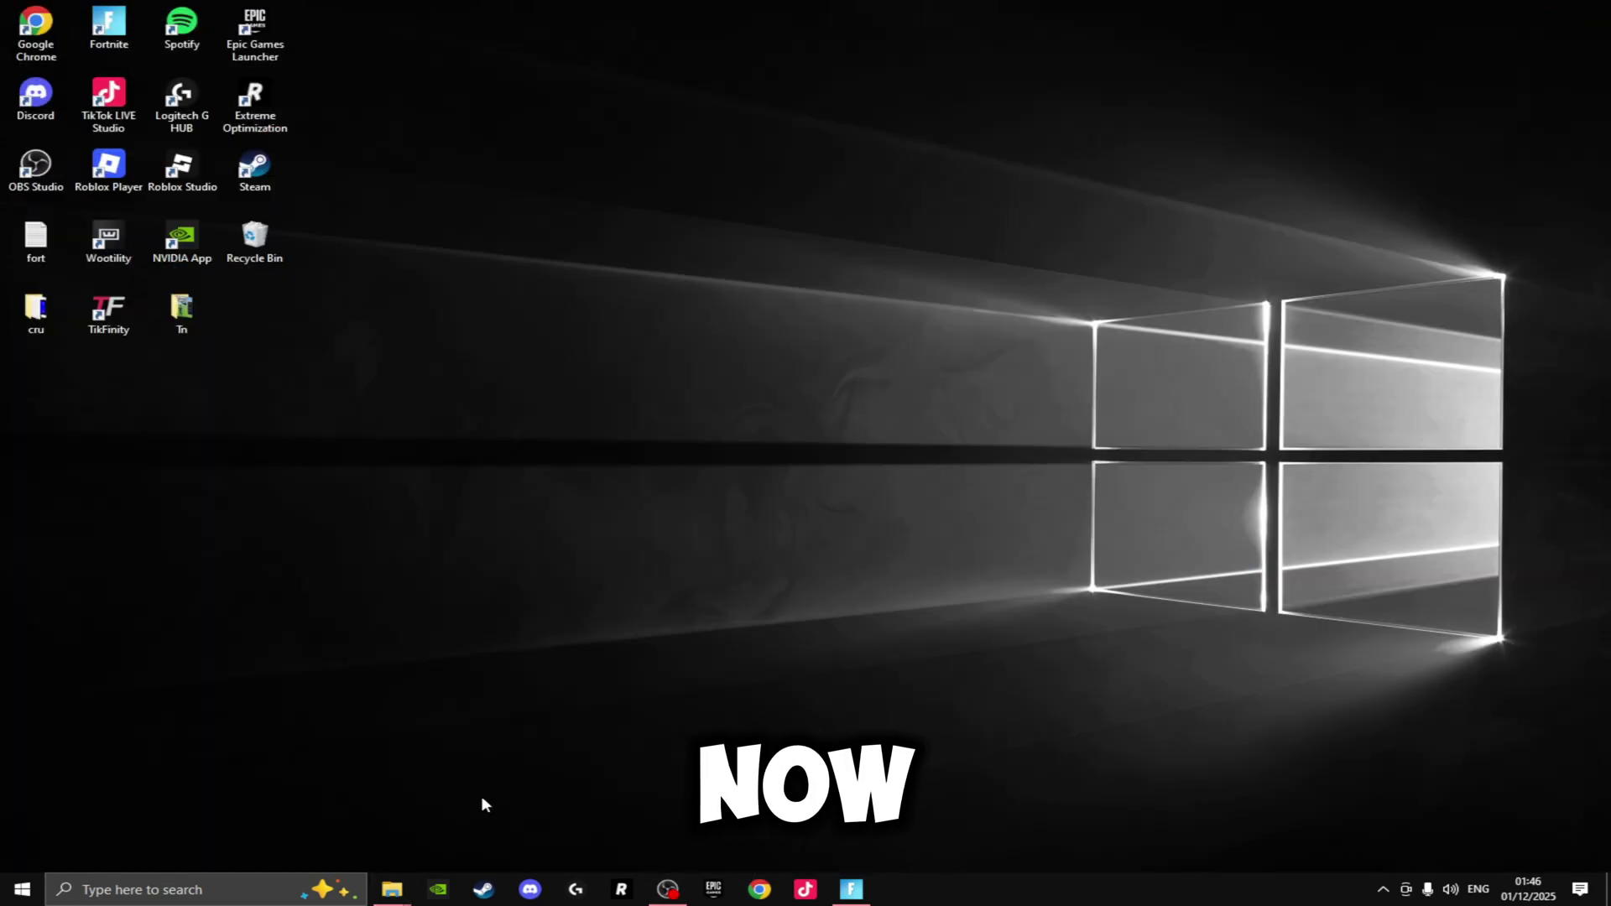
- Run the downloaded NVCleanstall_1.19.0 installer from the Downloads folder in File Explorer
mouse_move(392, 889)
click(515, 769)
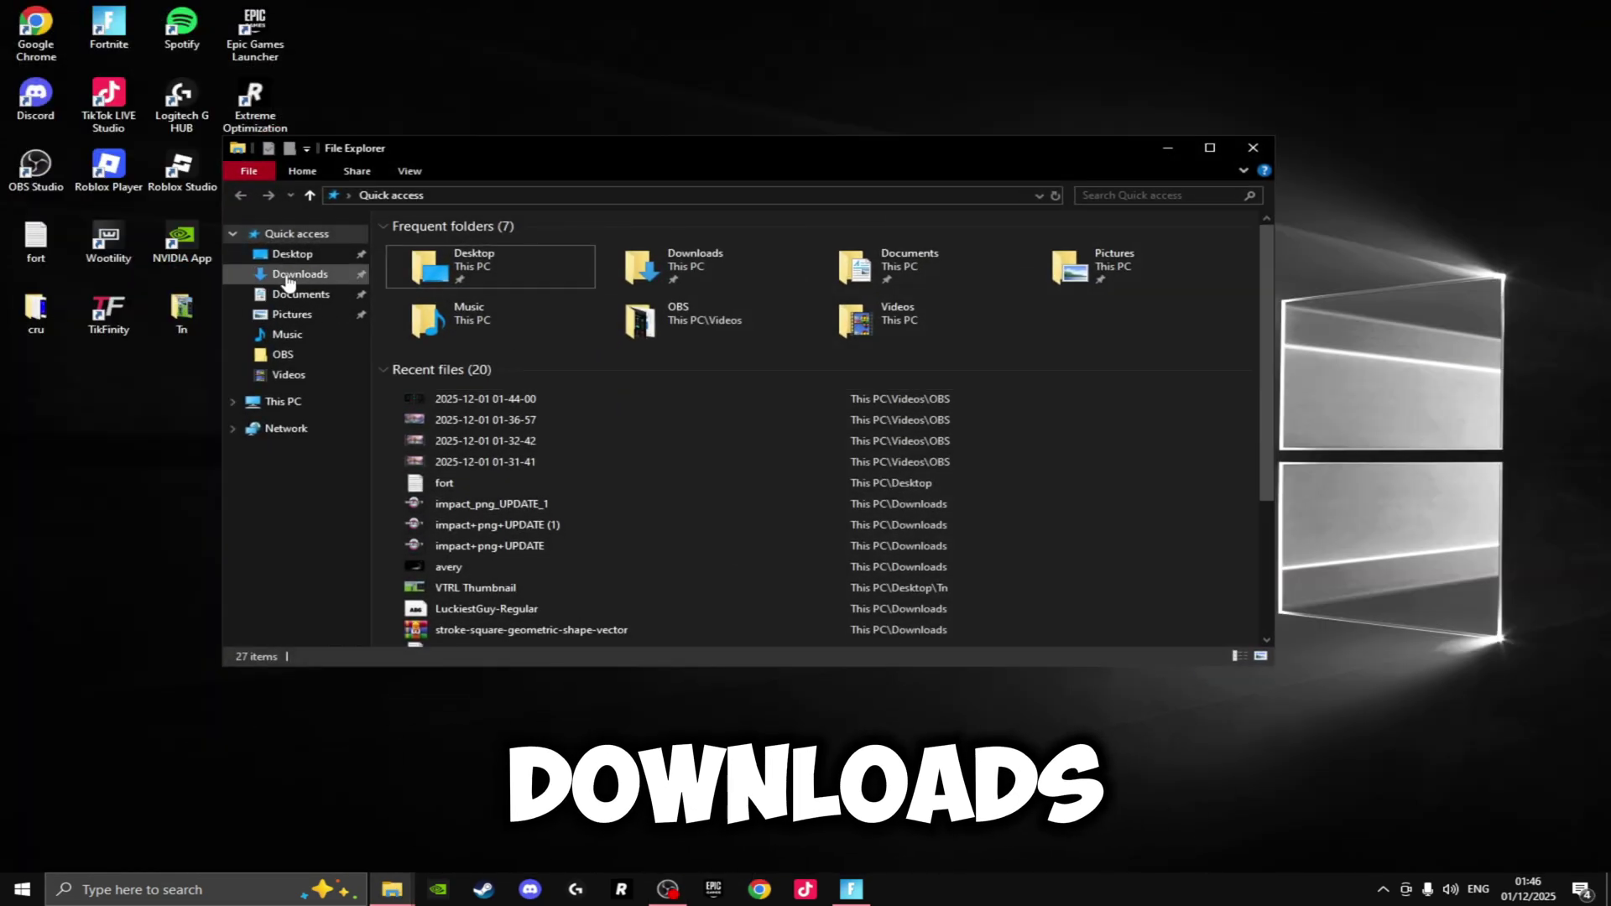
double_click(671, 265)
click(672, 268)
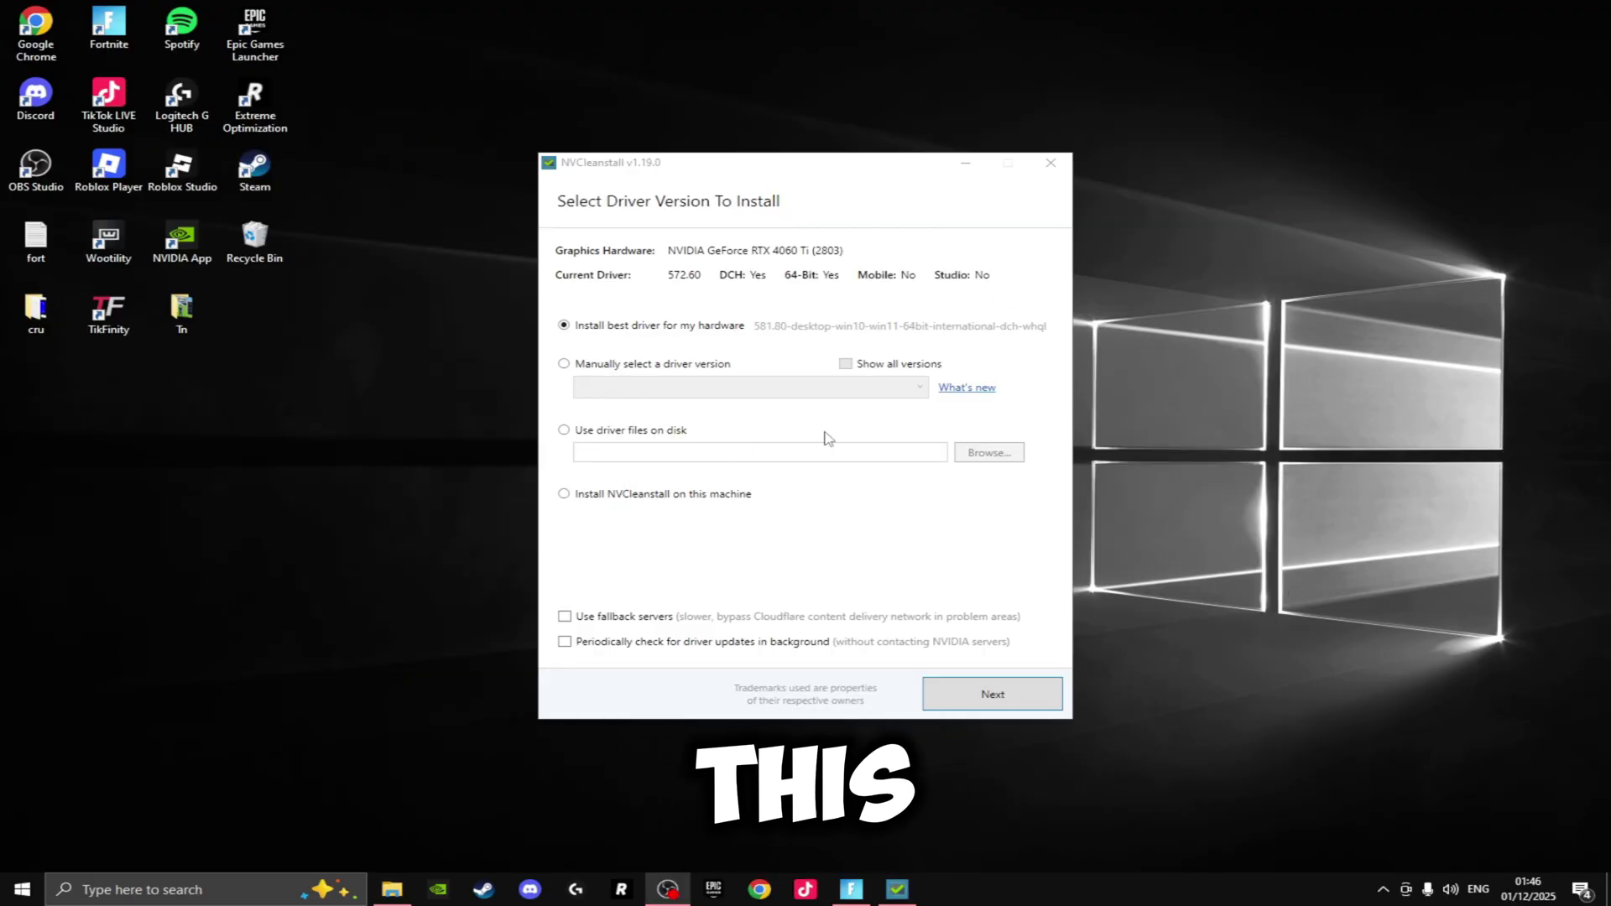
- Manually select driver 572.60 Desktop DCH with 'Show all versions' enabled
click(650, 367)
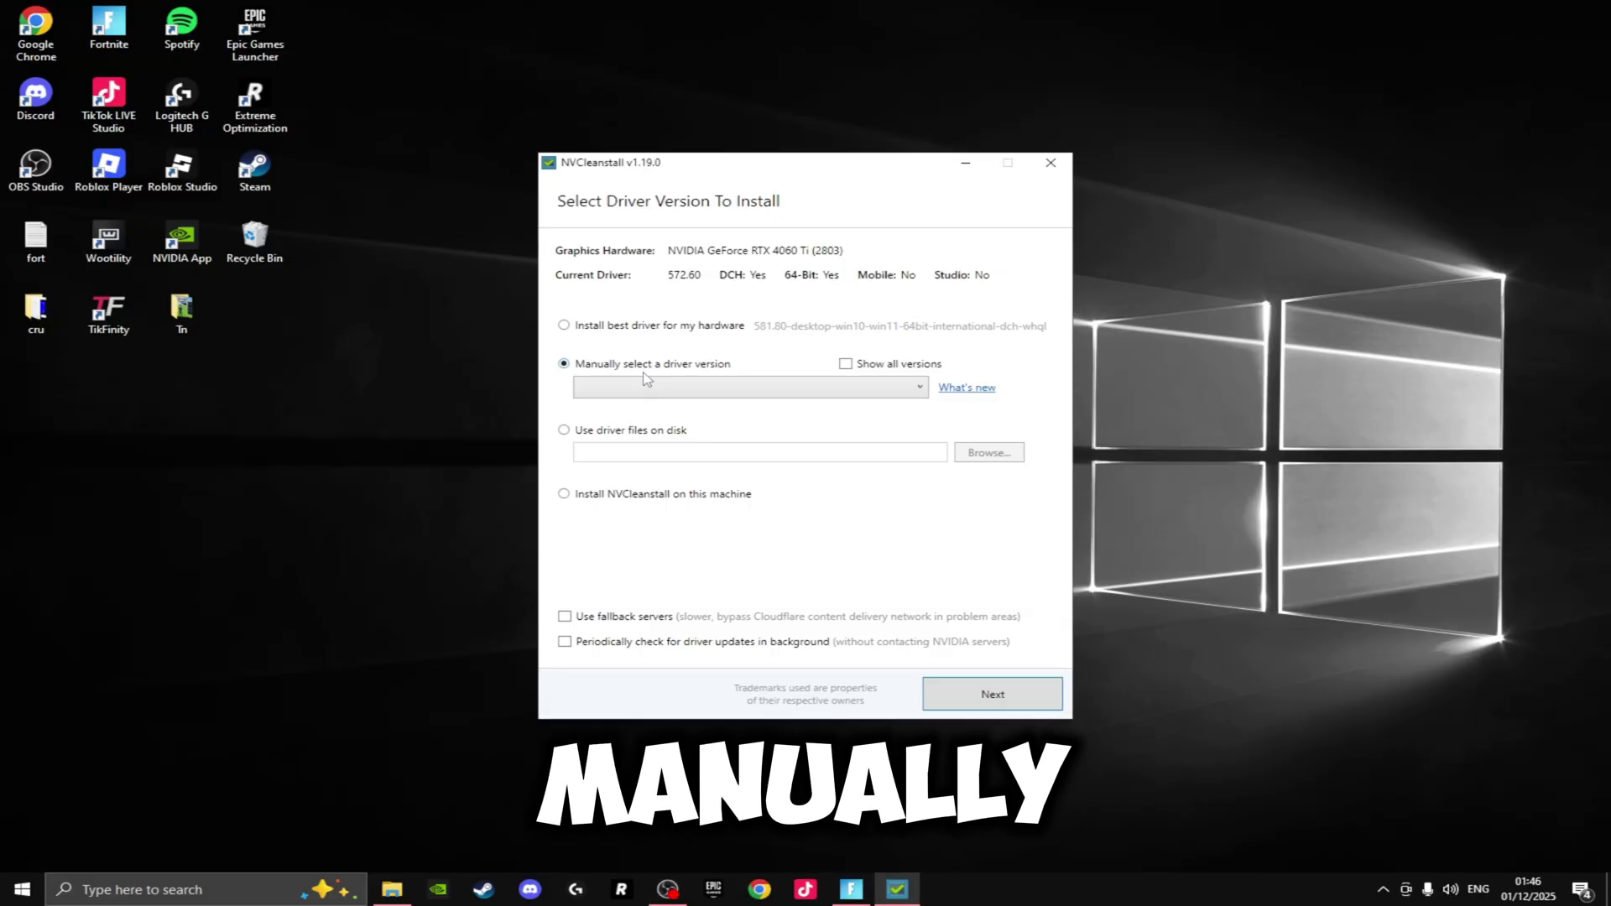
click(846, 364)
click(781, 392)
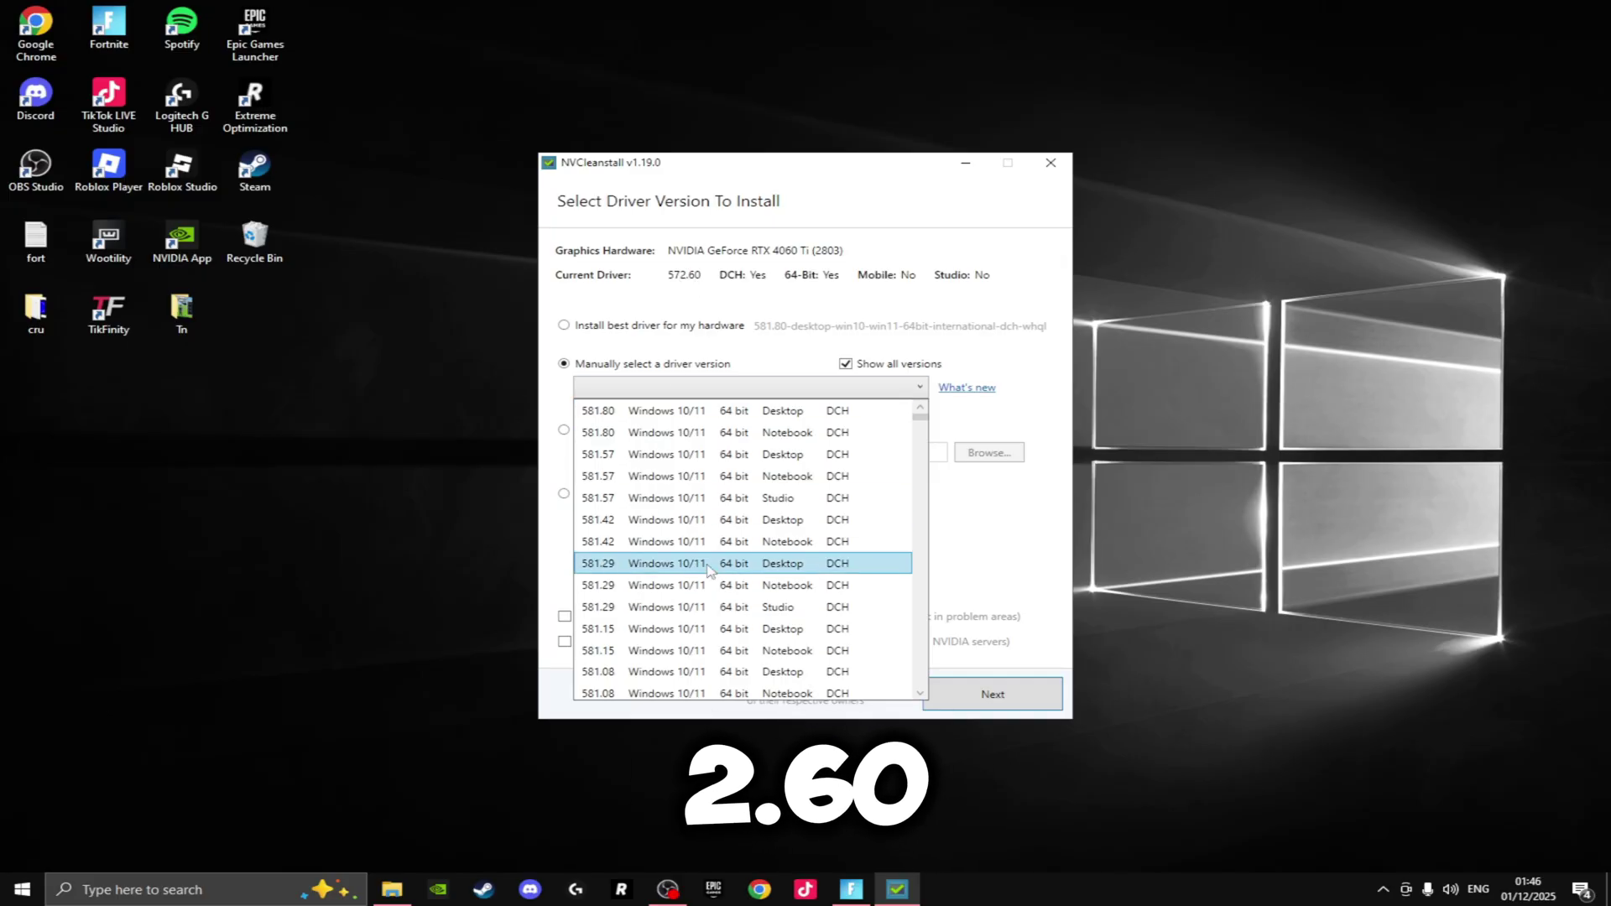
scroll(701, 575, down, 10)
scroll(675, 563, up, 1)
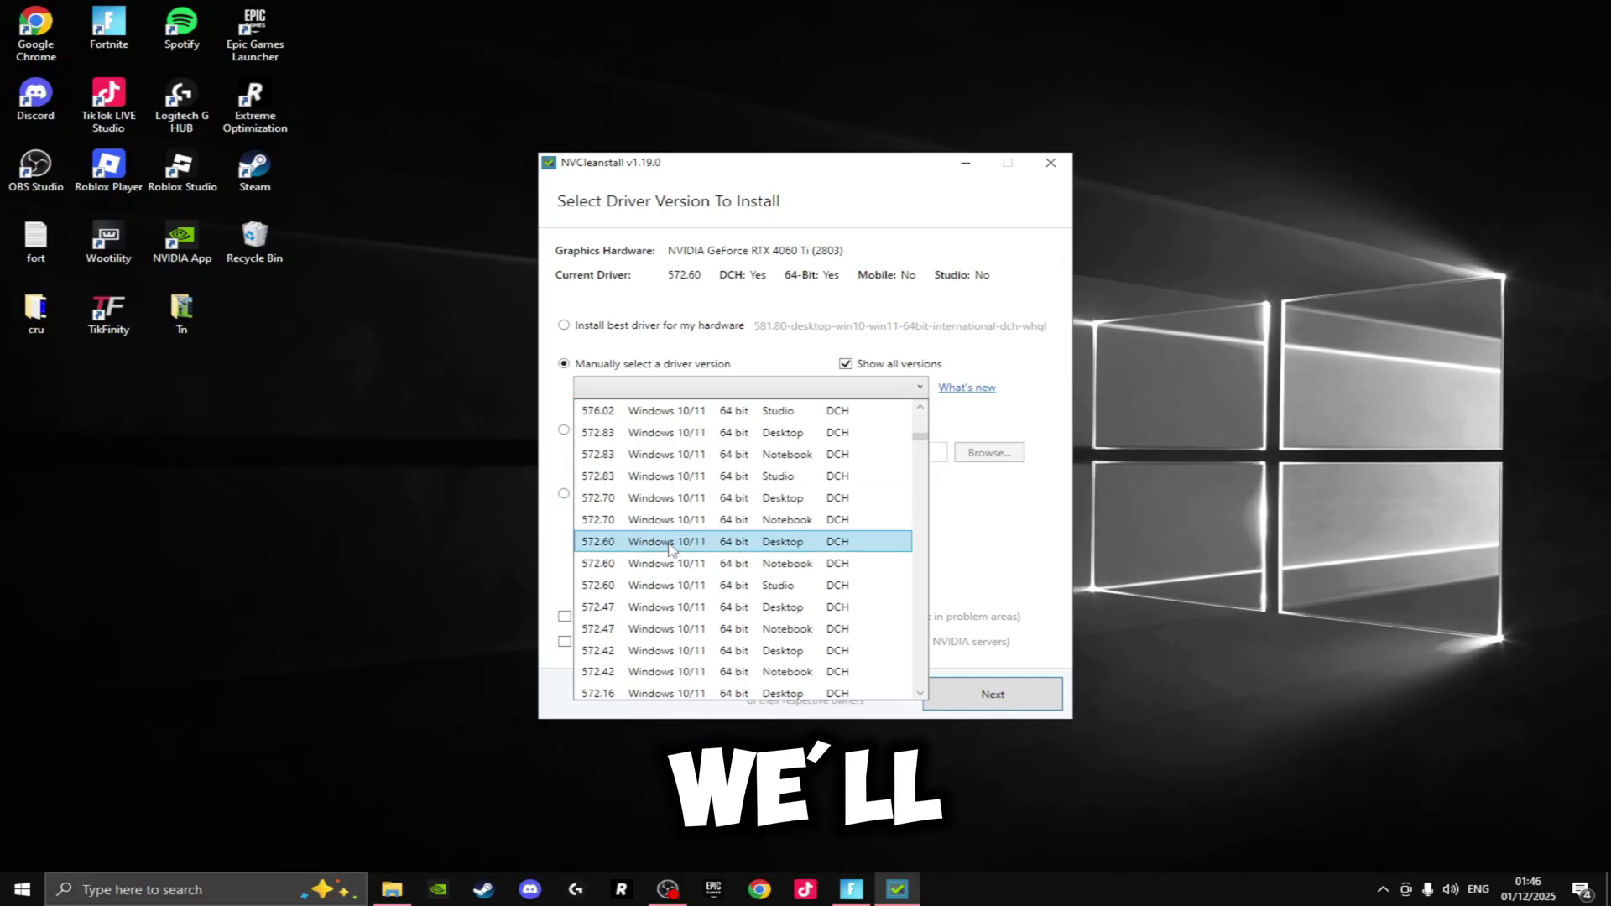
click(793, 546)
- Continue with only Display Driver (required) selected so NVCleanstall prepares the installer sources
click(996, 696)
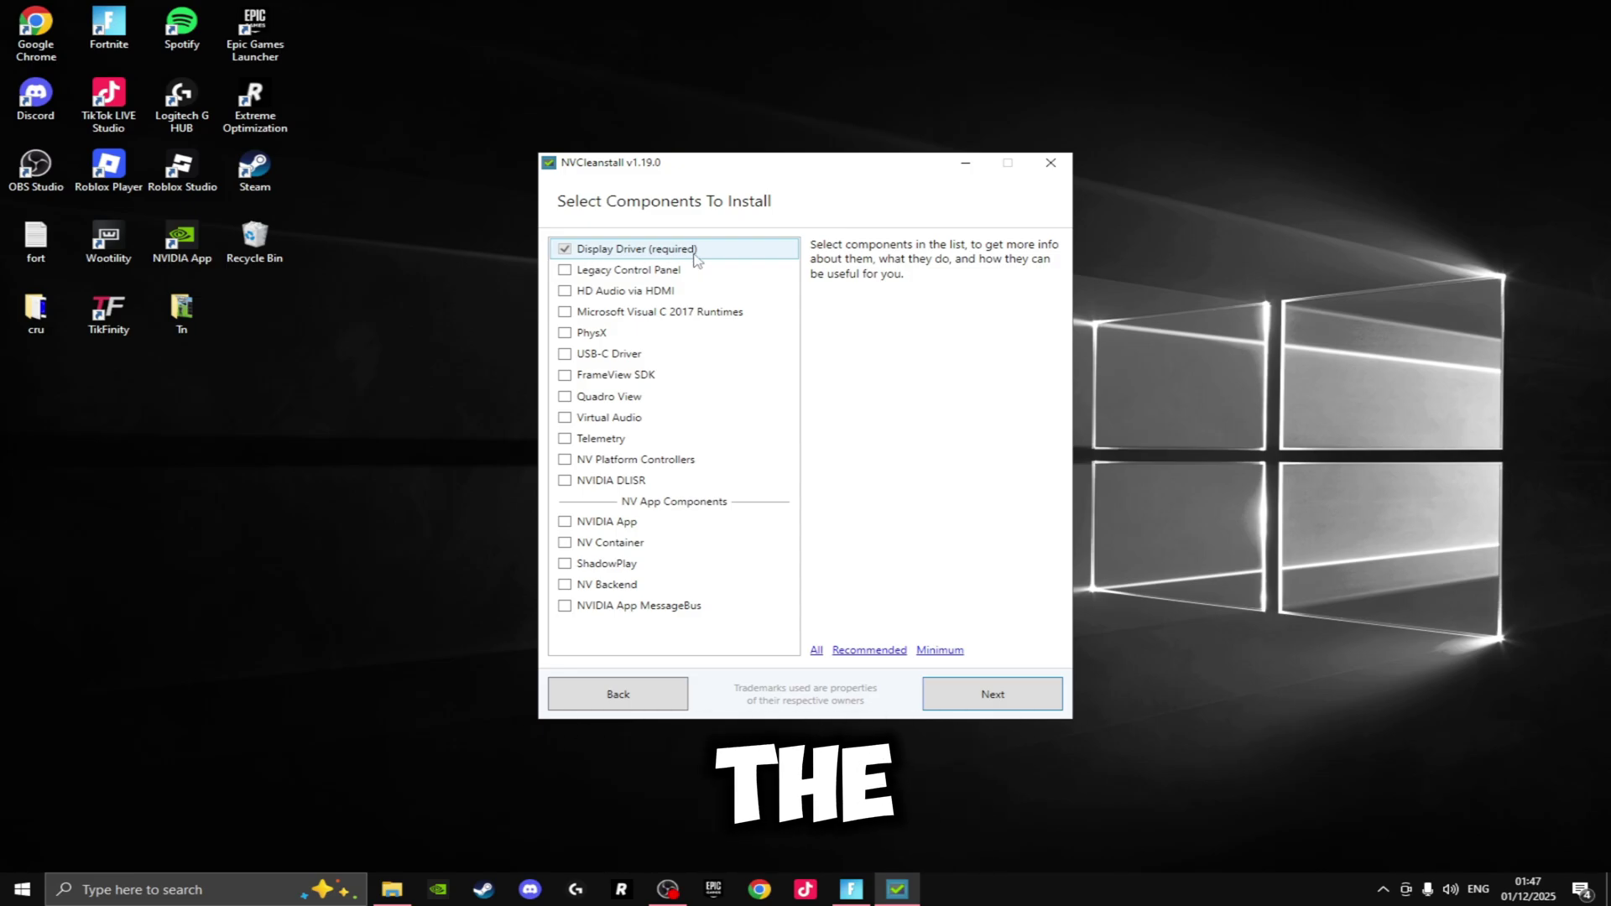
click(1006, 697)
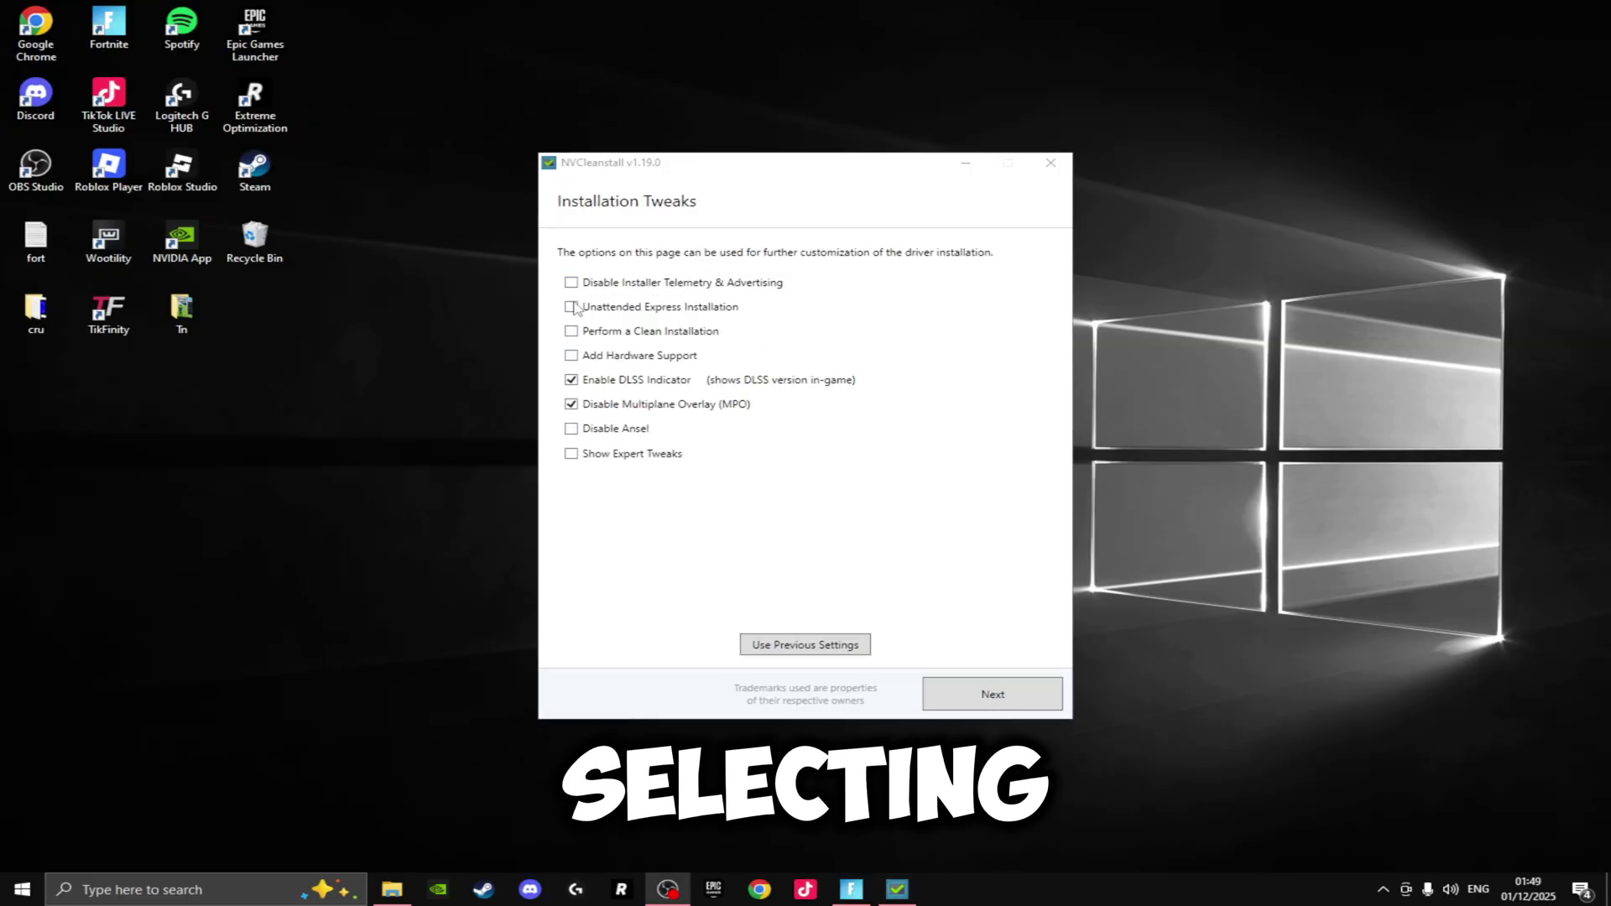
- Tick Disable Ansel among the installation tweaks, alongside telemetry disabling and clean installation
click(623, 286)
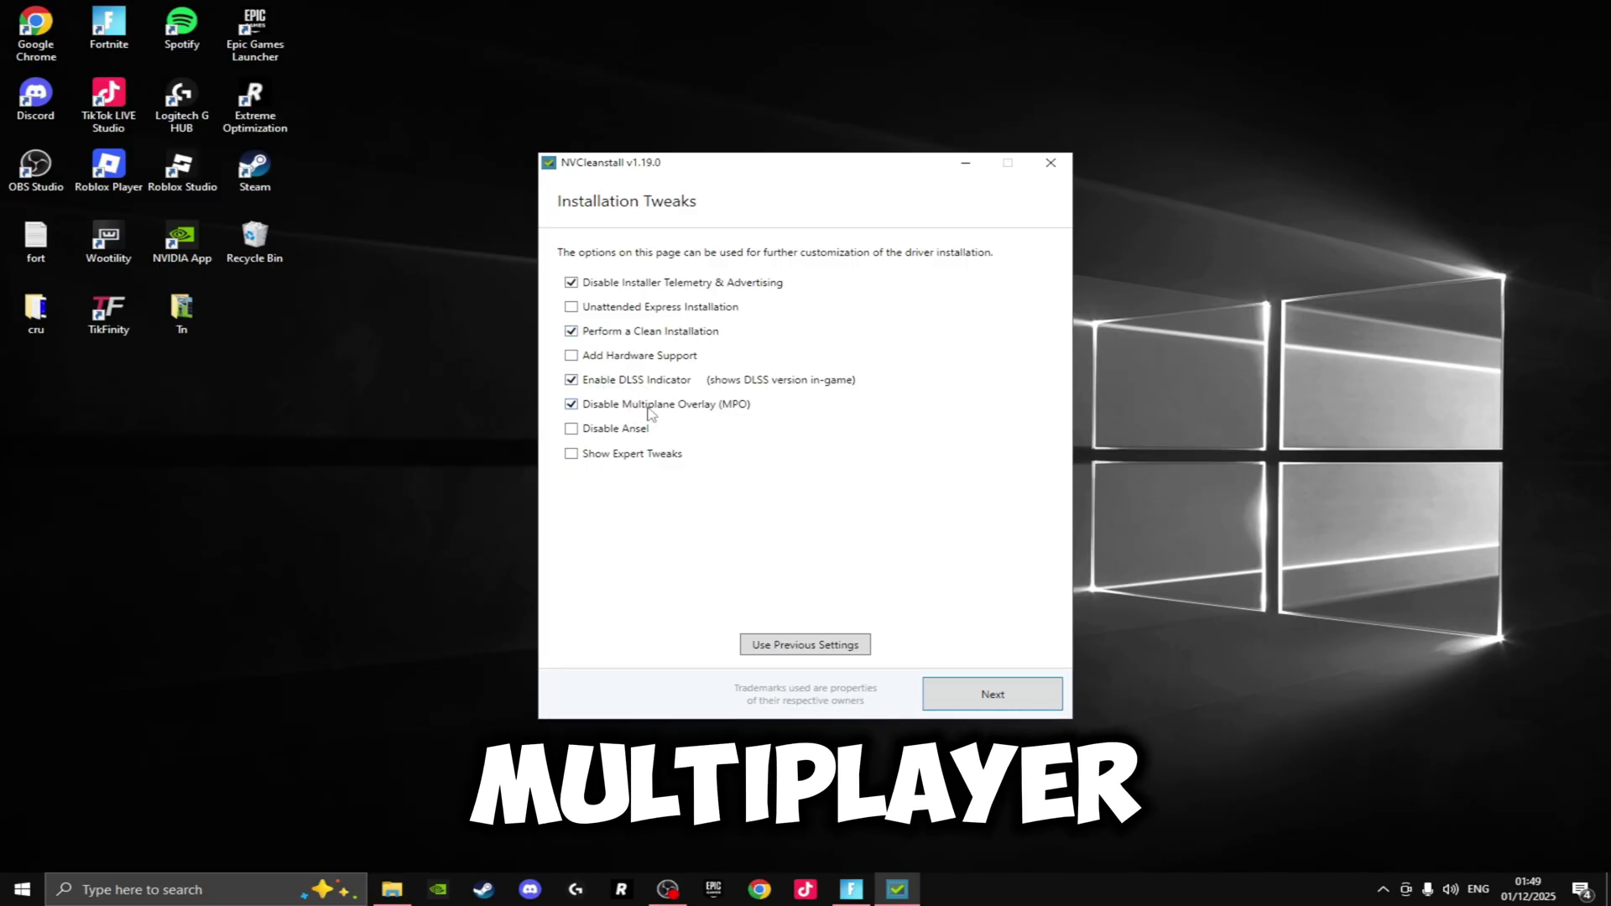
click(616, 426)
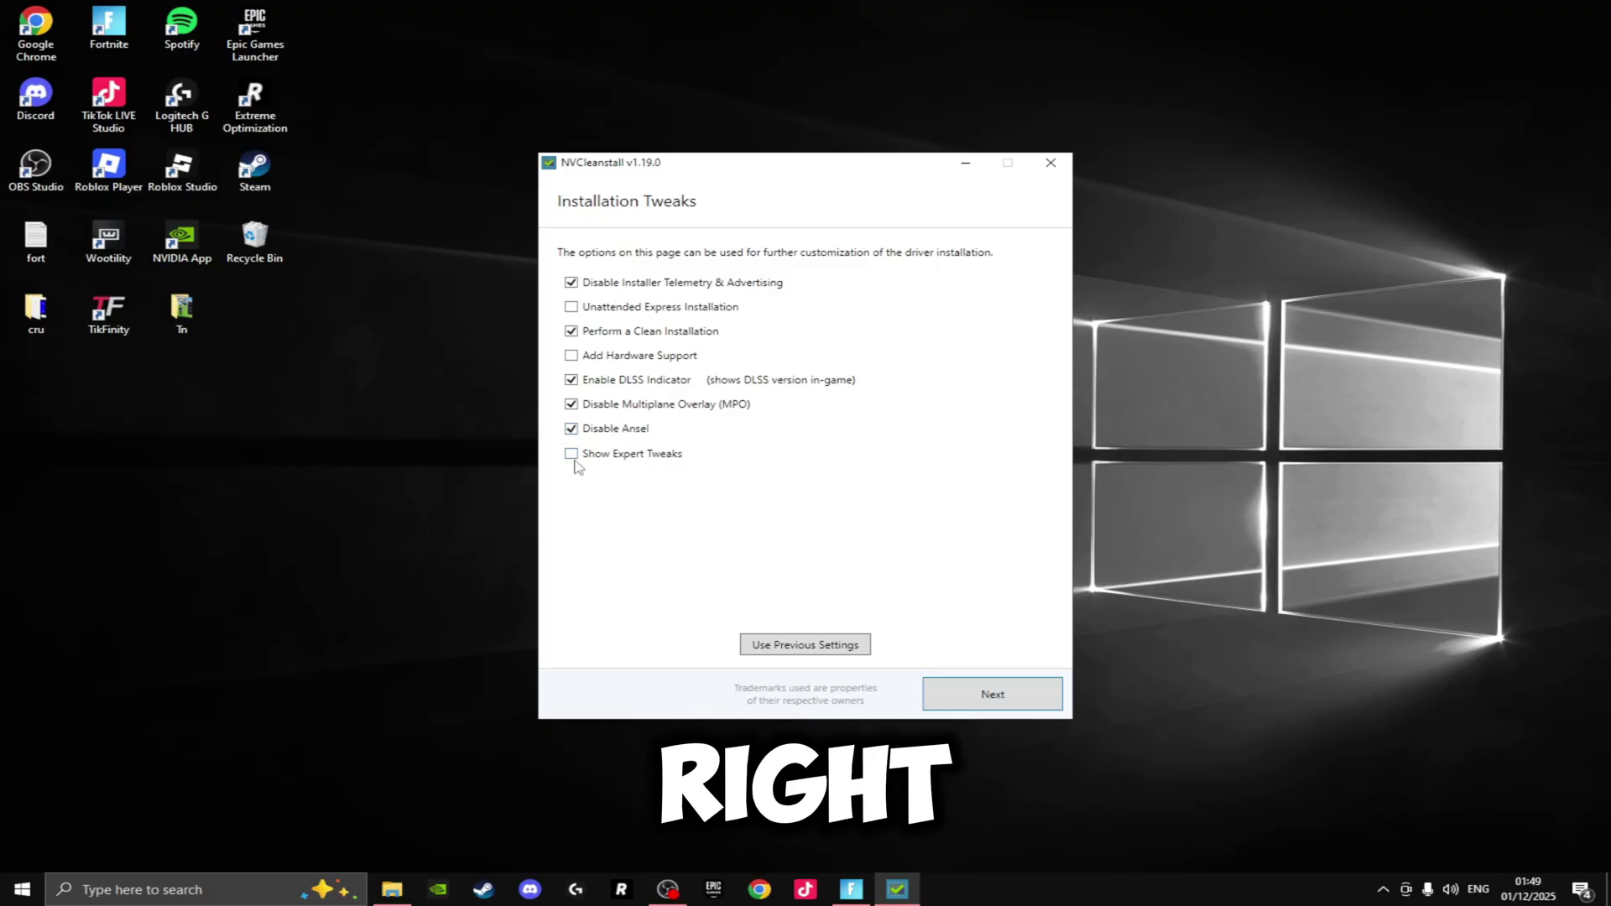
- Show expert tweaks, disable driver telemetry, and enable Message Signaled Interrupts with Default policy and priority
click(609, 458)
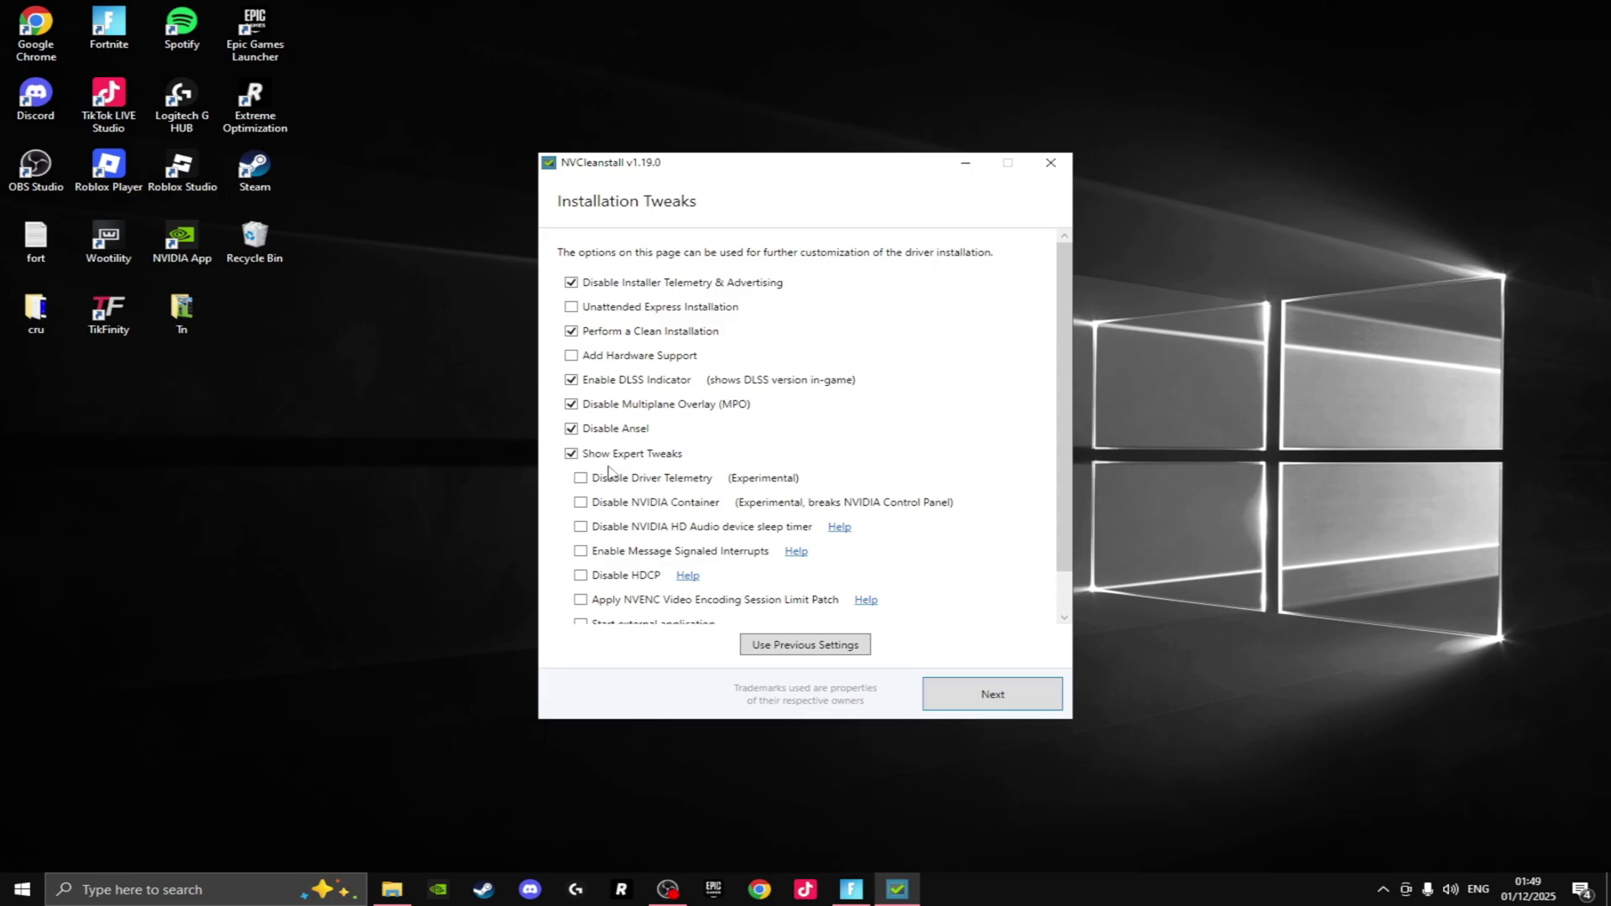
scroll(613, 461, down, 1)
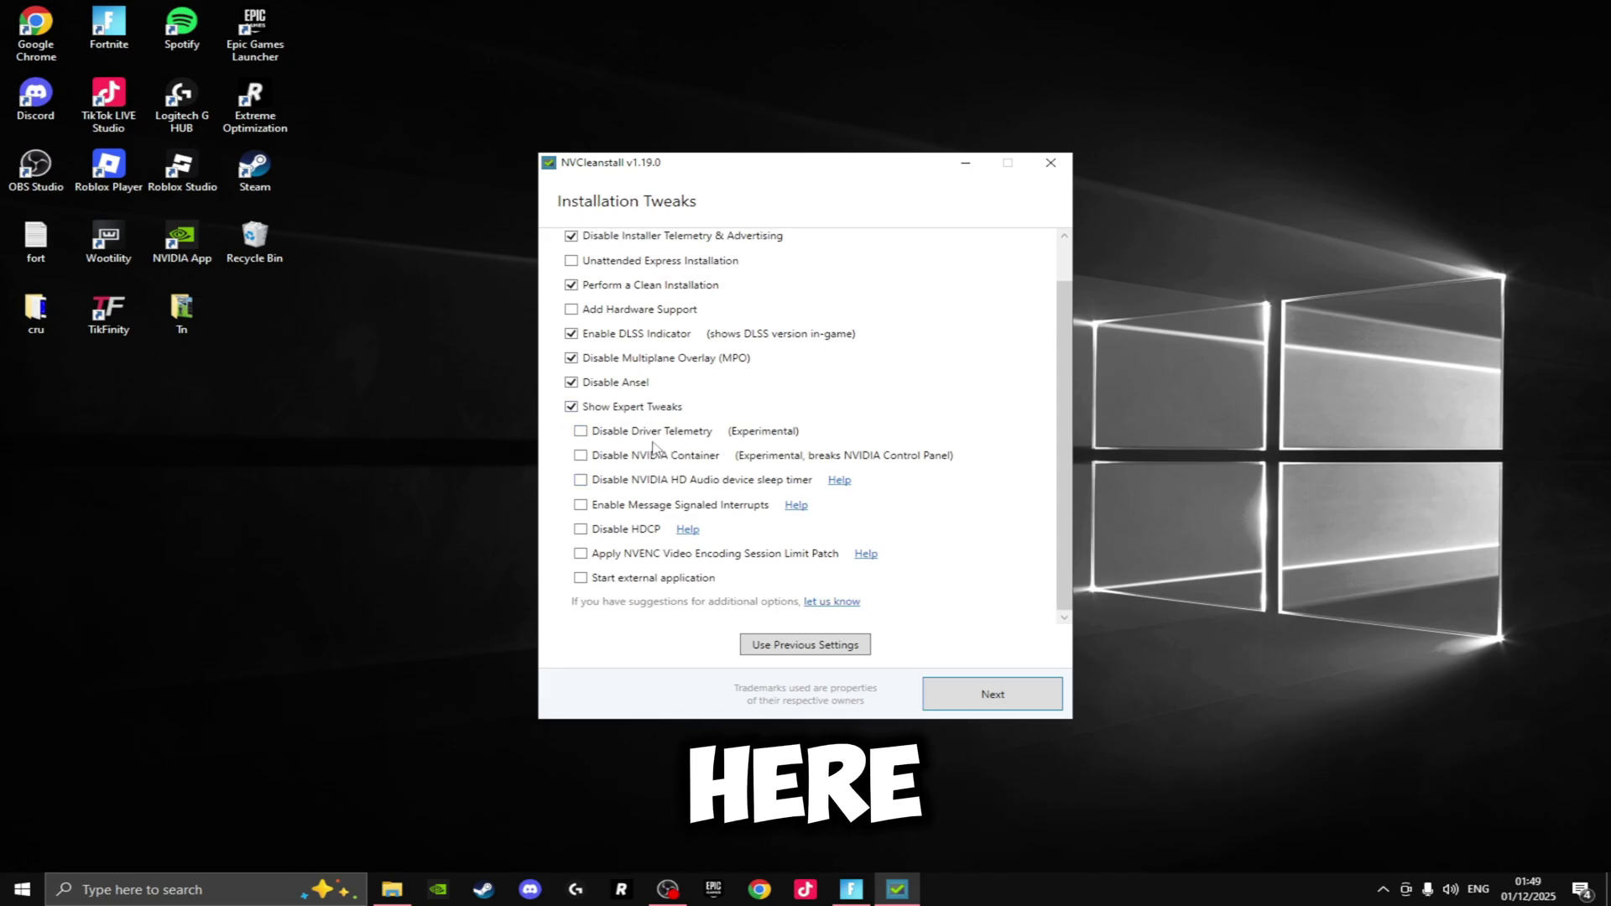
click(658, 433)
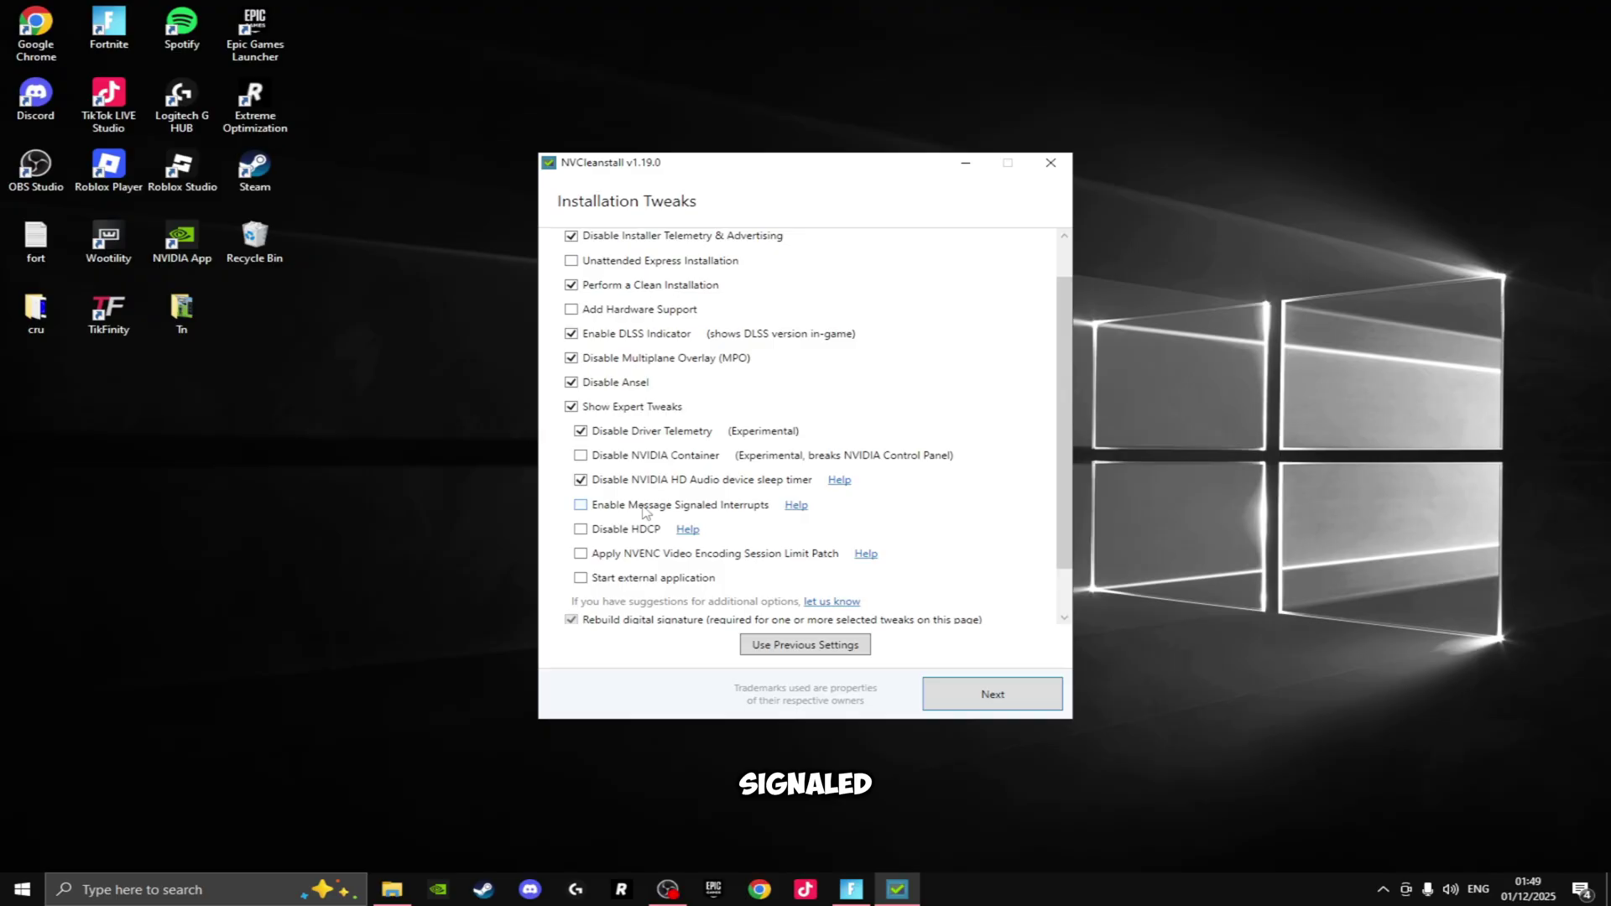
click(645, 507)
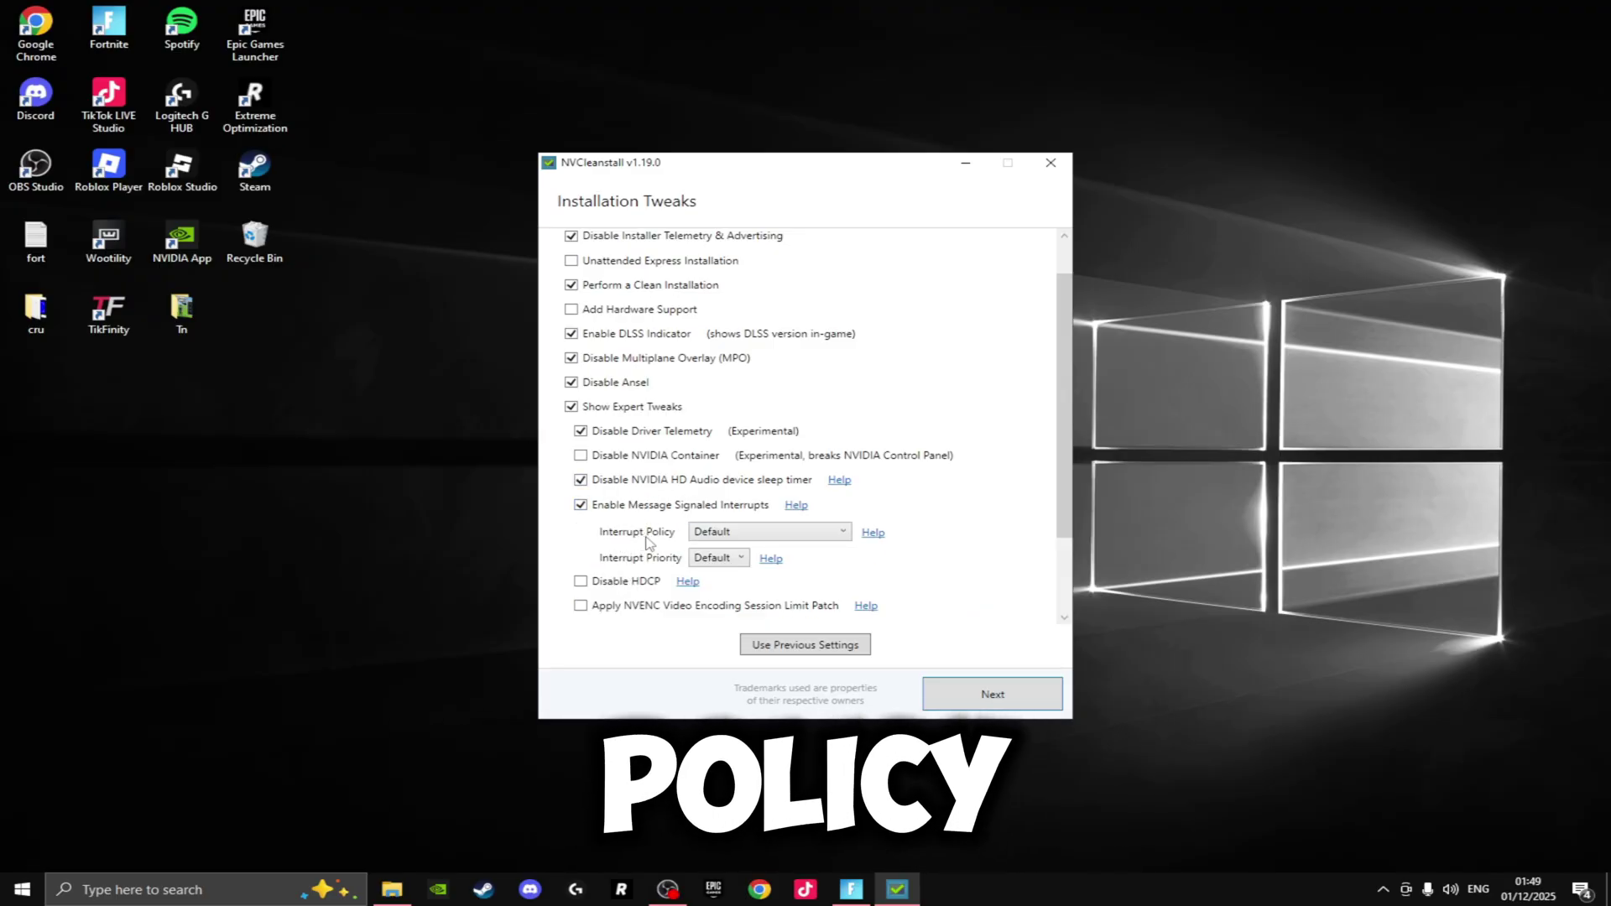
click(720, 532)
click(727, 558)
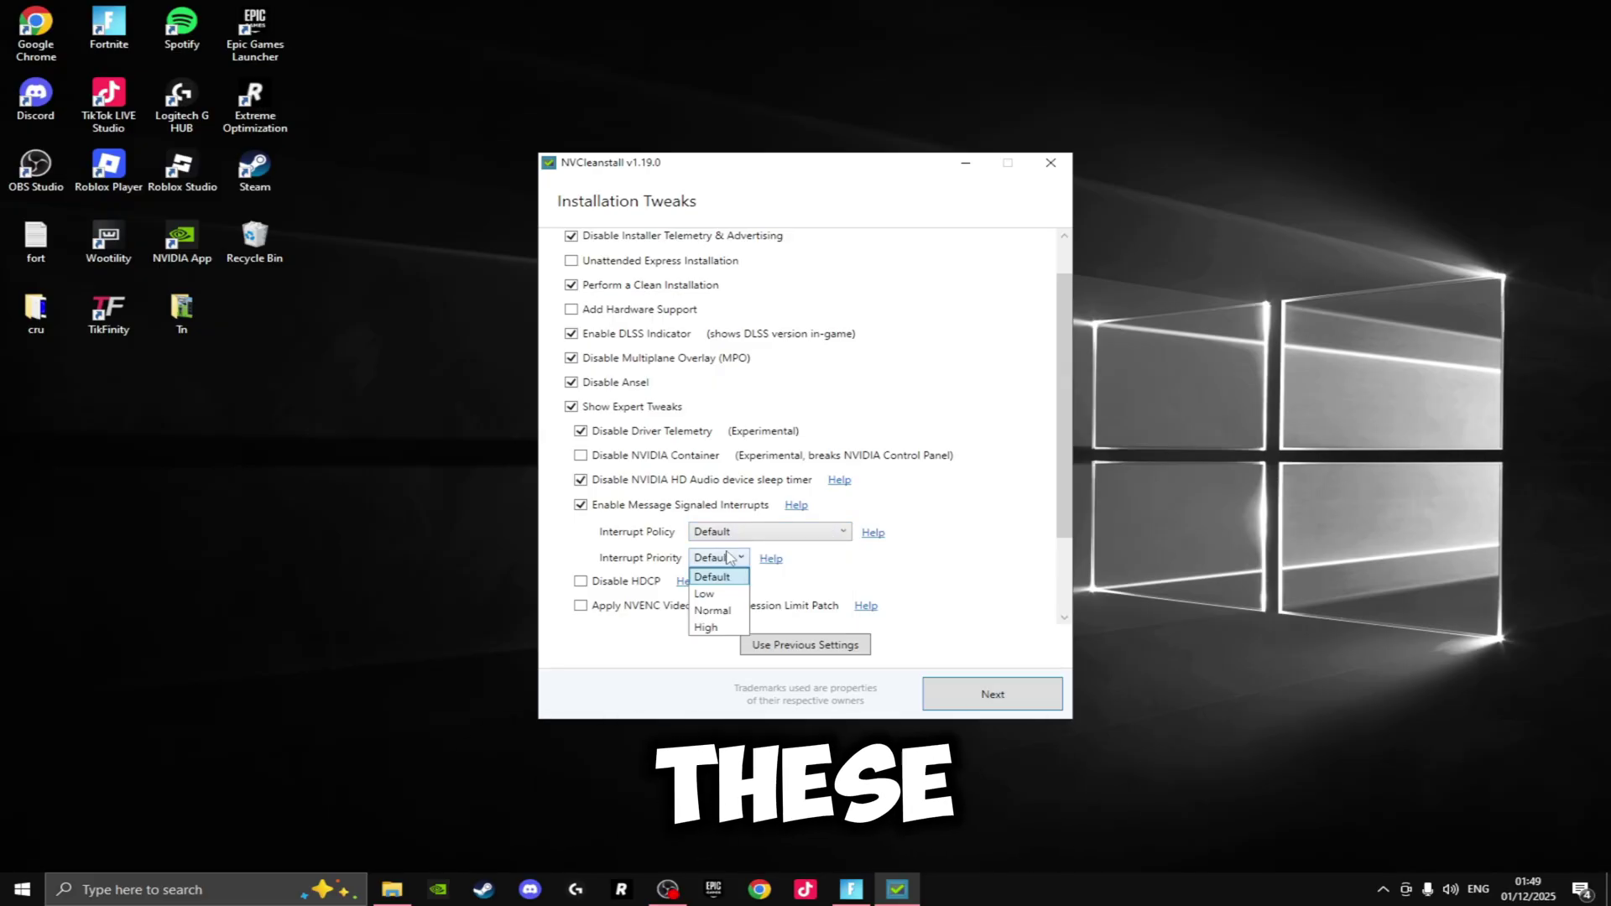
click(720, 574)
- Disable HDCP, start an external application, use Easy-Anti-Cheat signing with auto-accept, and build the installer
scroll(714, 504, down, 1)
click(581, 501)
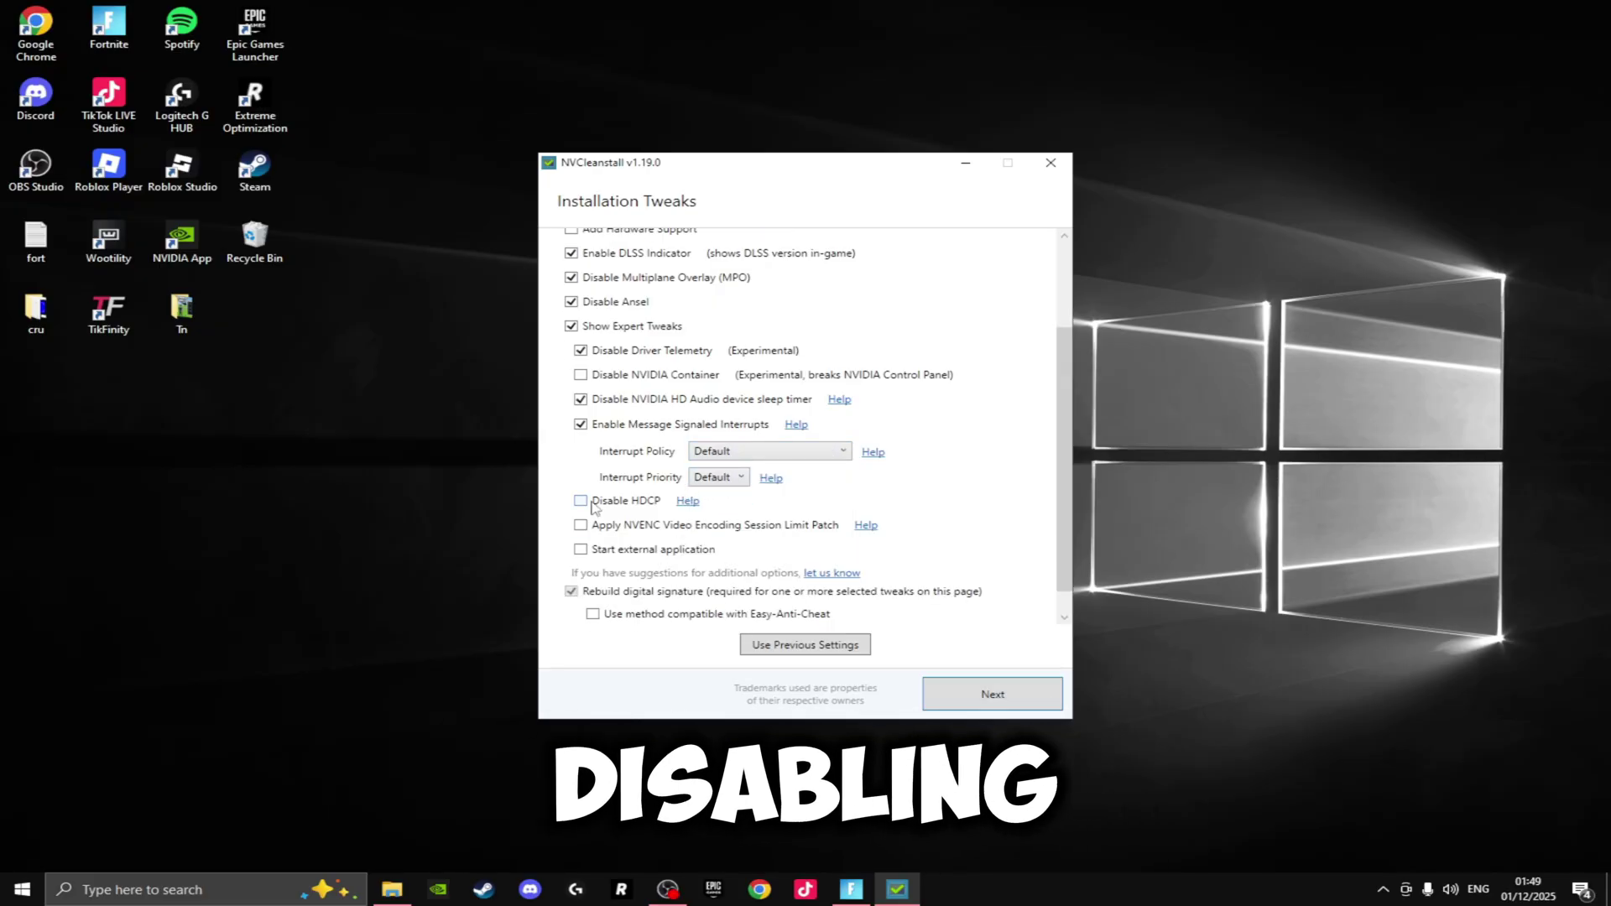
click(581, 550)
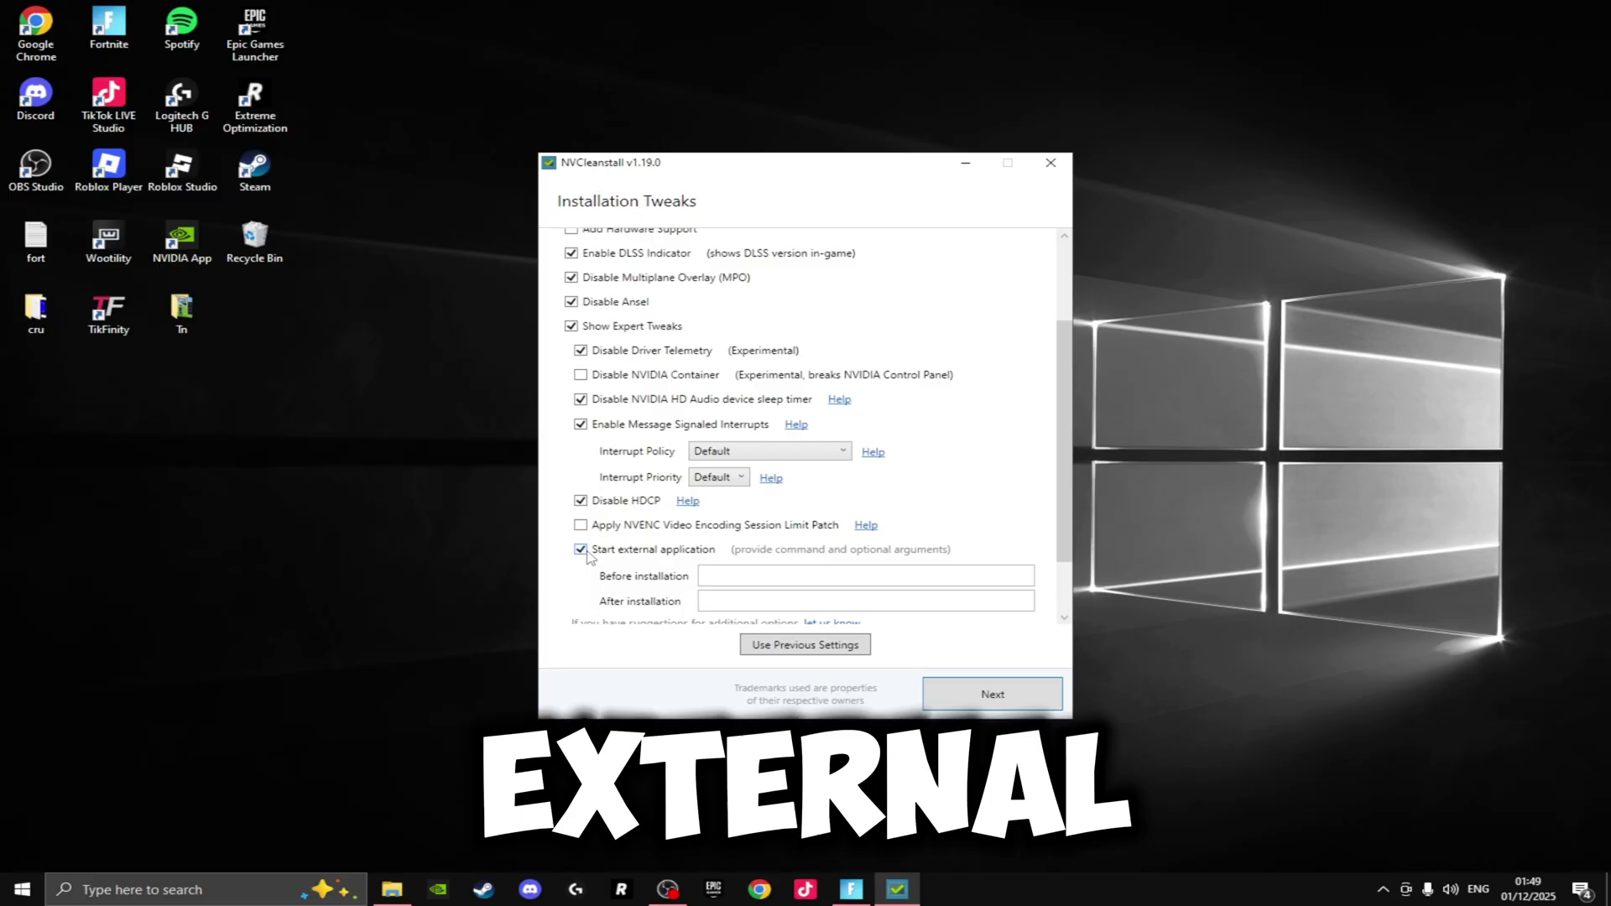
scroll(594, 547, down, 1)
scroll(593, 546, down, 1)
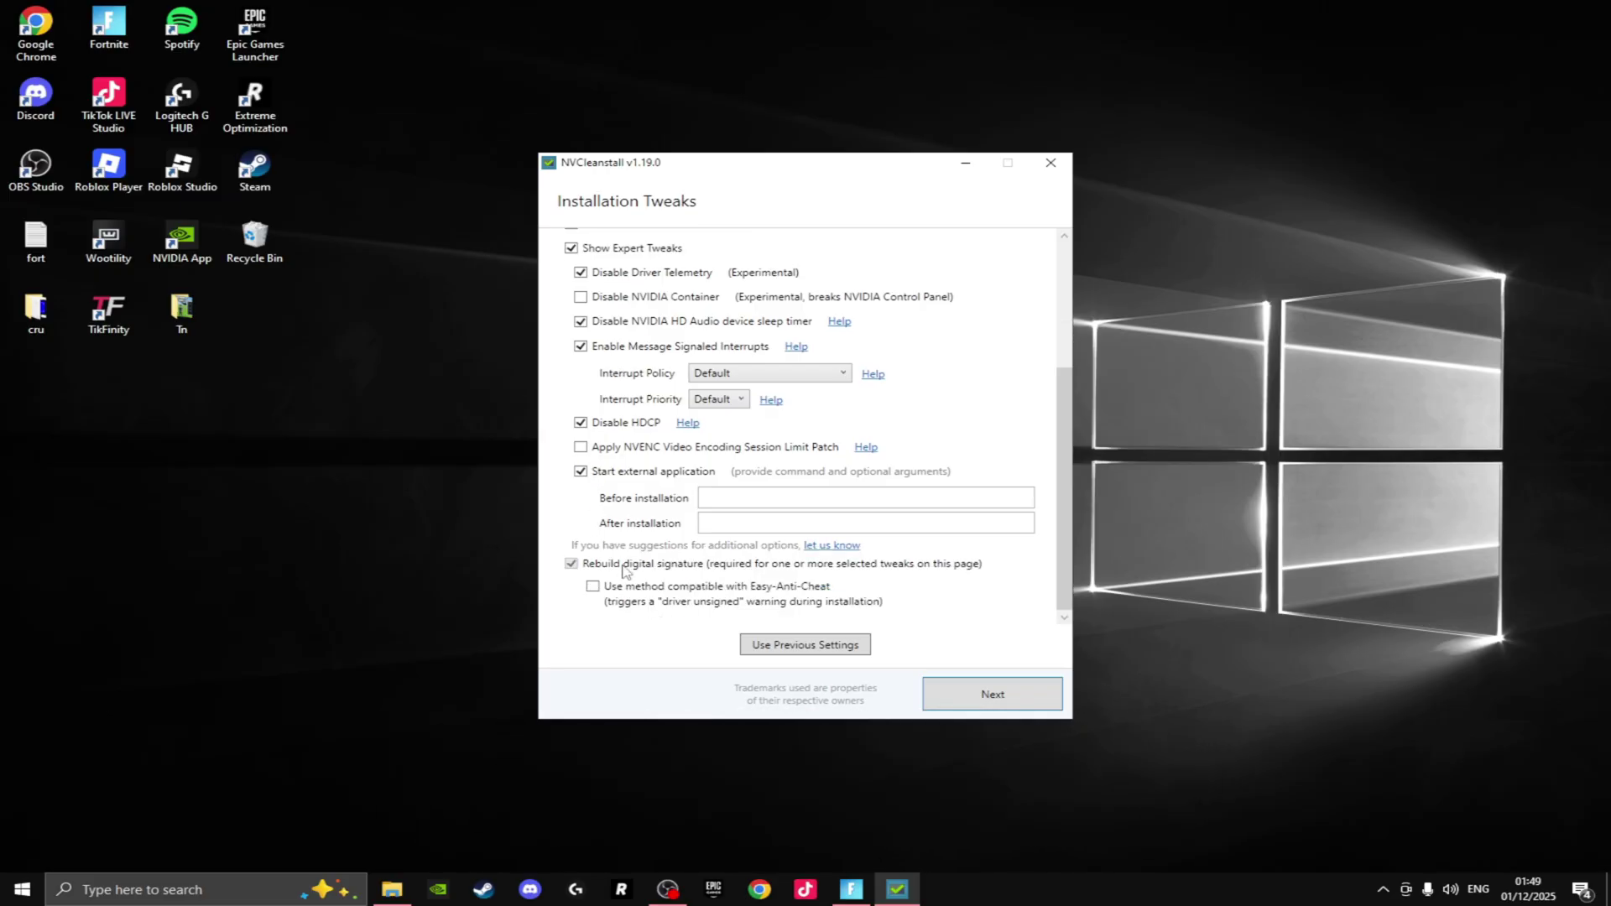
click(594, 588)
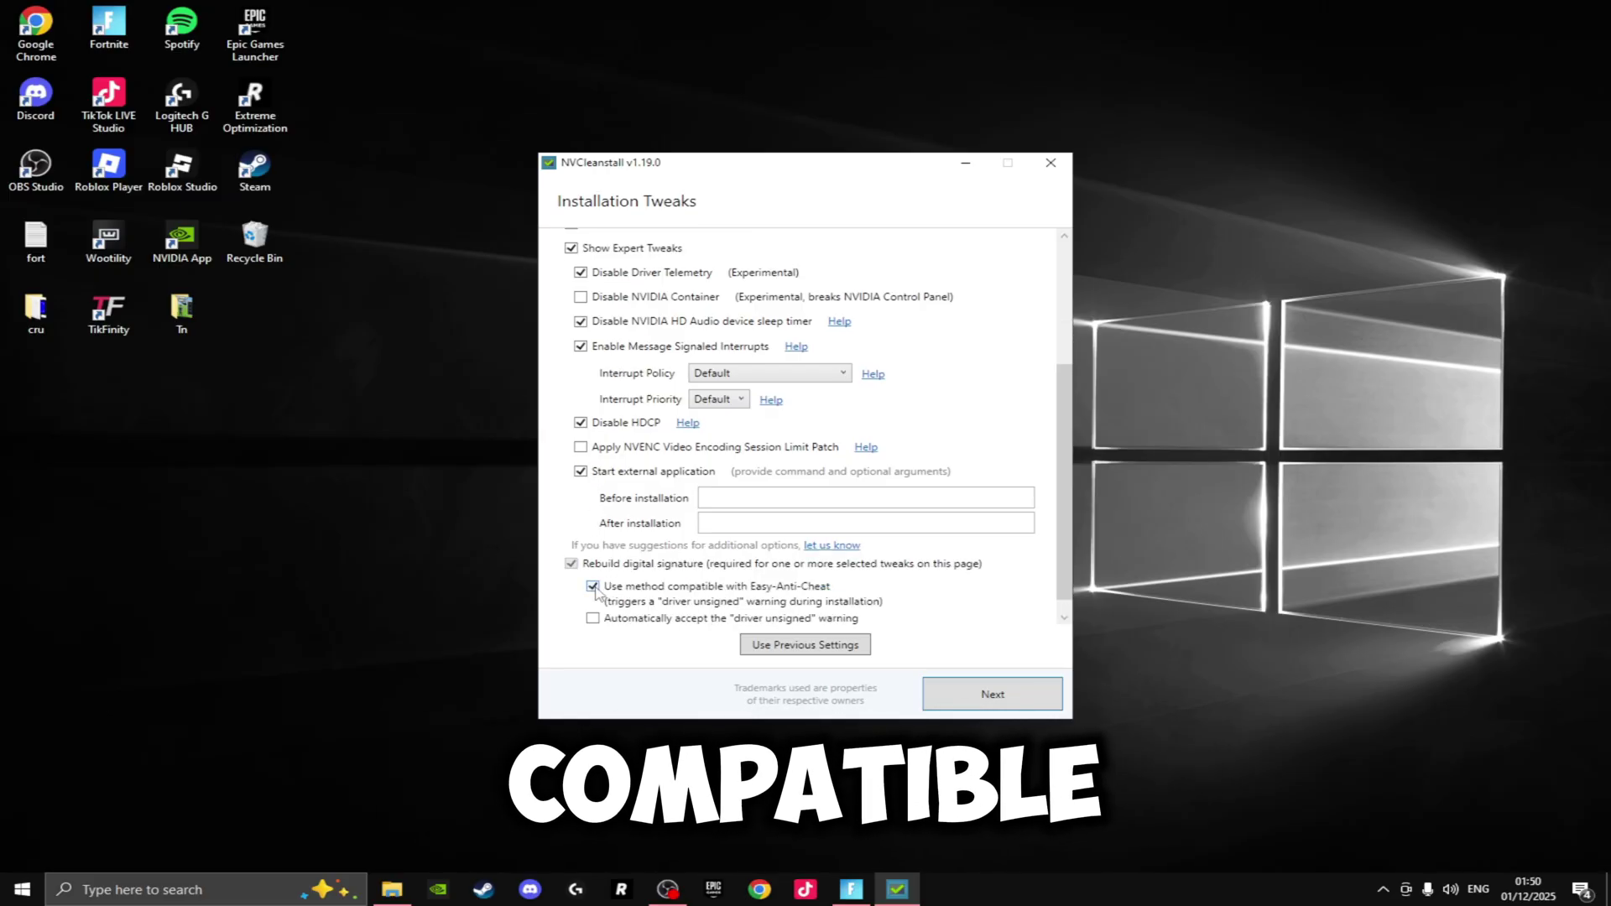
click(613, 623)
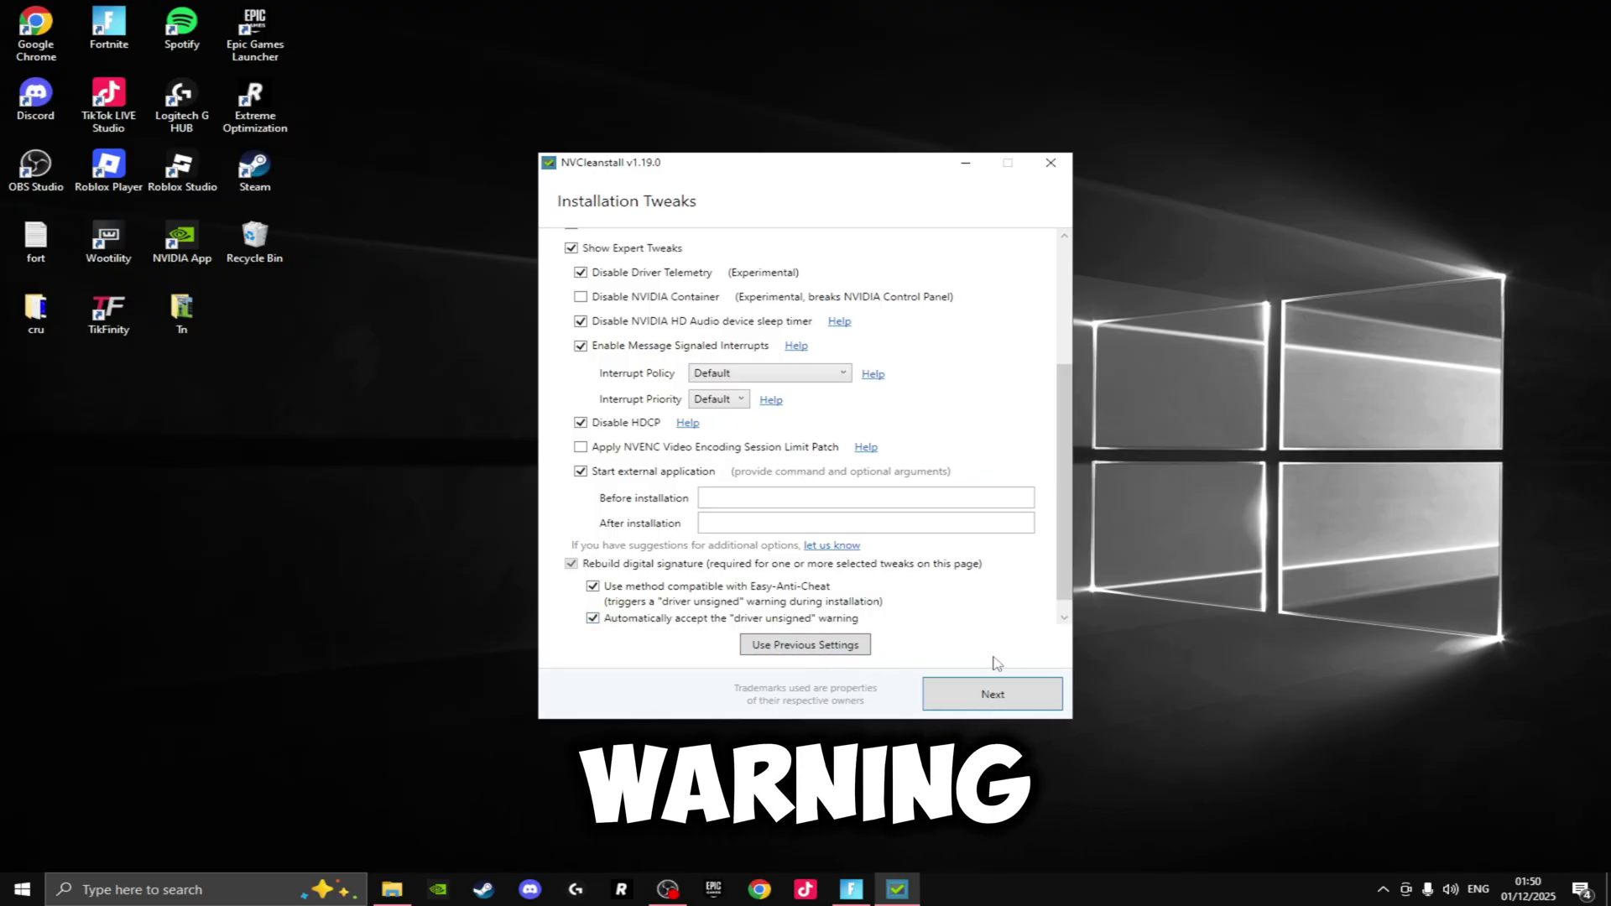
click(993, 696)
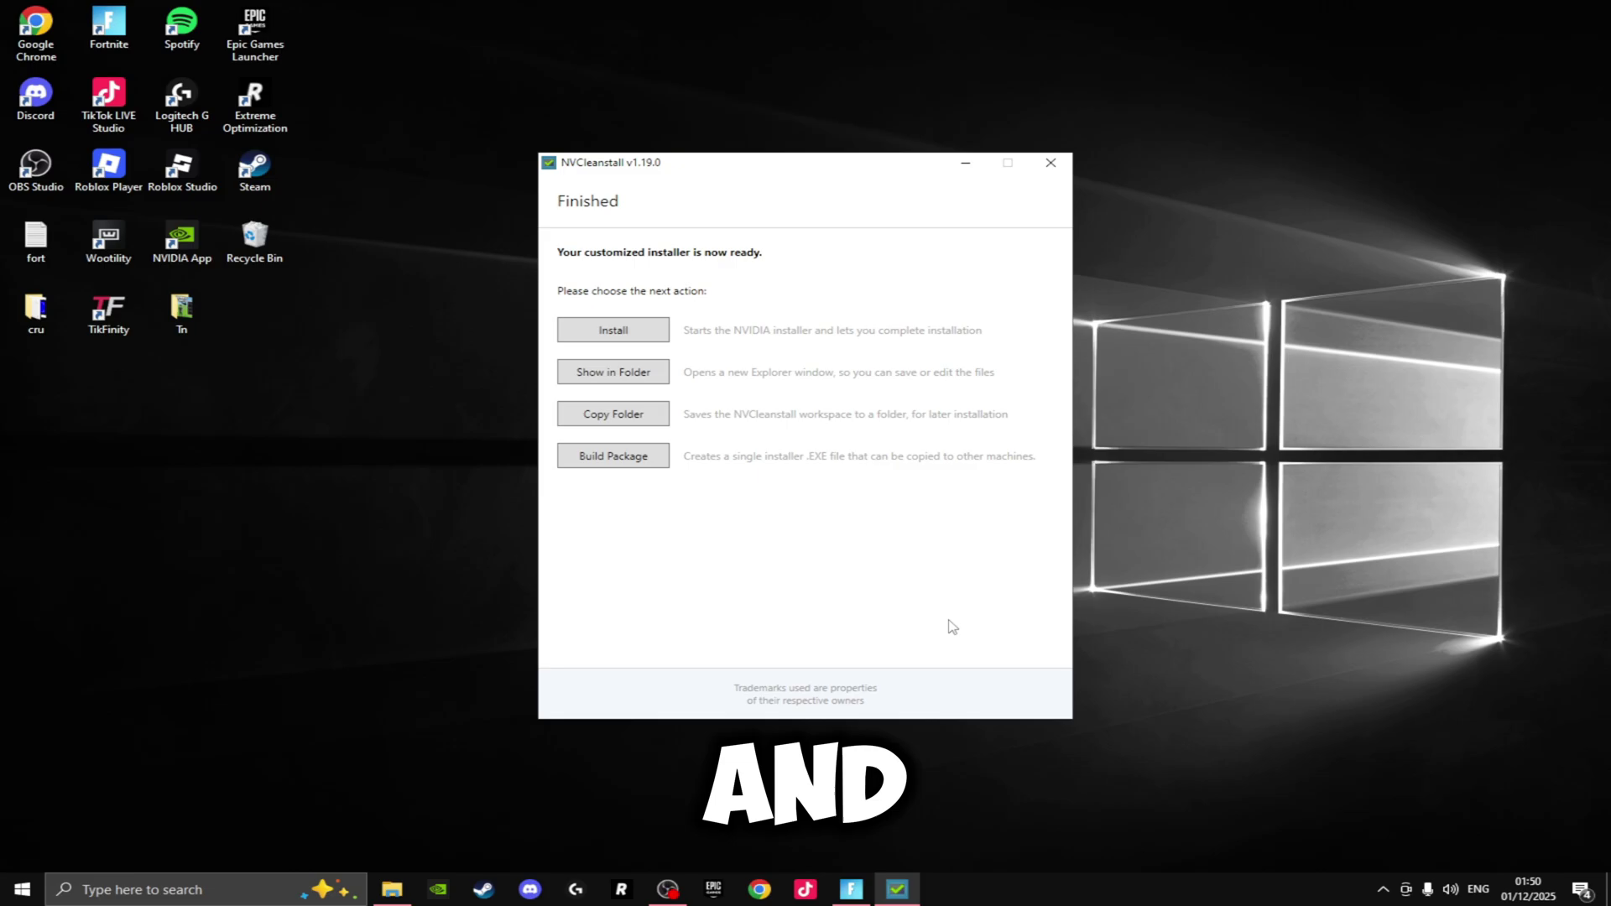
- Install the finished customized NVIDIA 572.60 driver package and let setup run
click(613, 332)
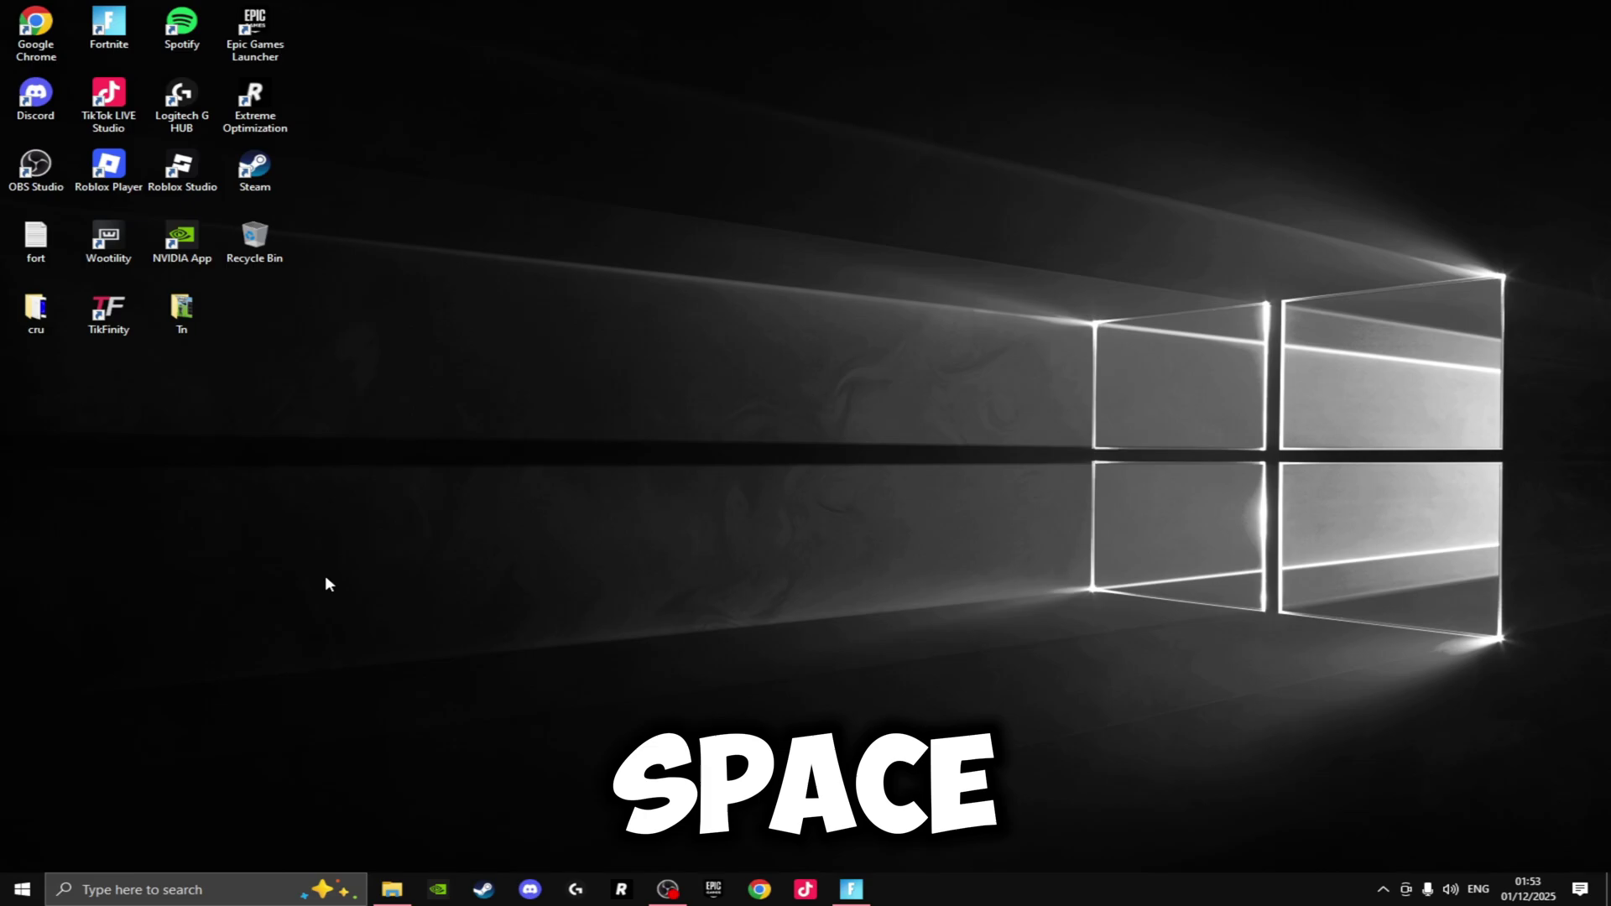
- In the Alt+Z overlay, review Instant Replay's video capture settings, switch Instant Replay on, and close the overlay
key(alt+z)
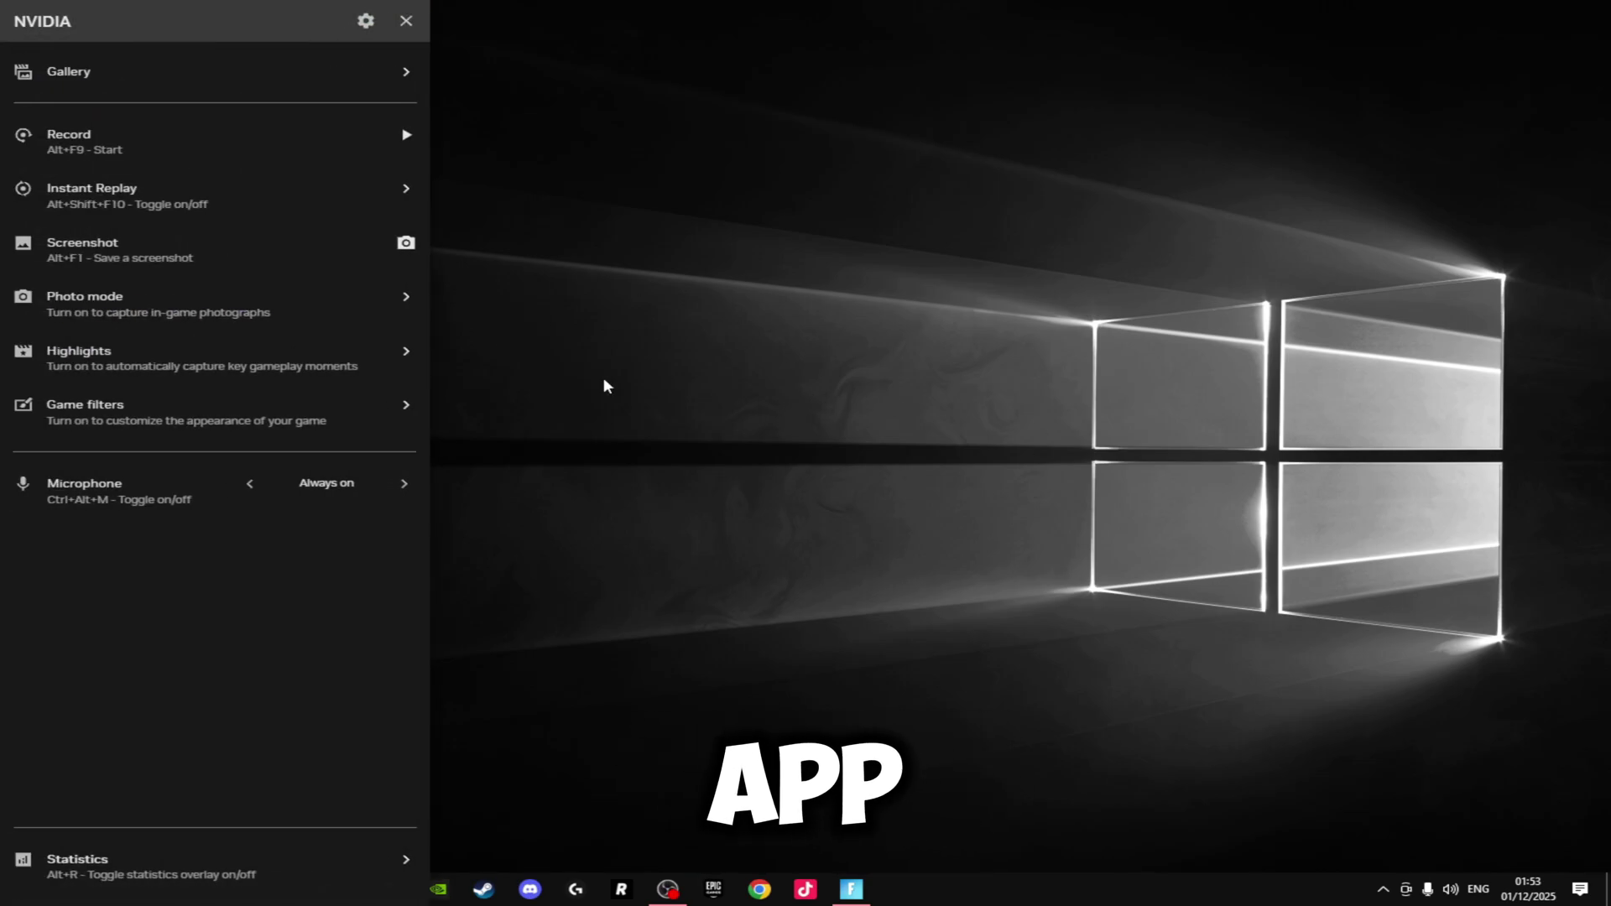
click(242, 210)
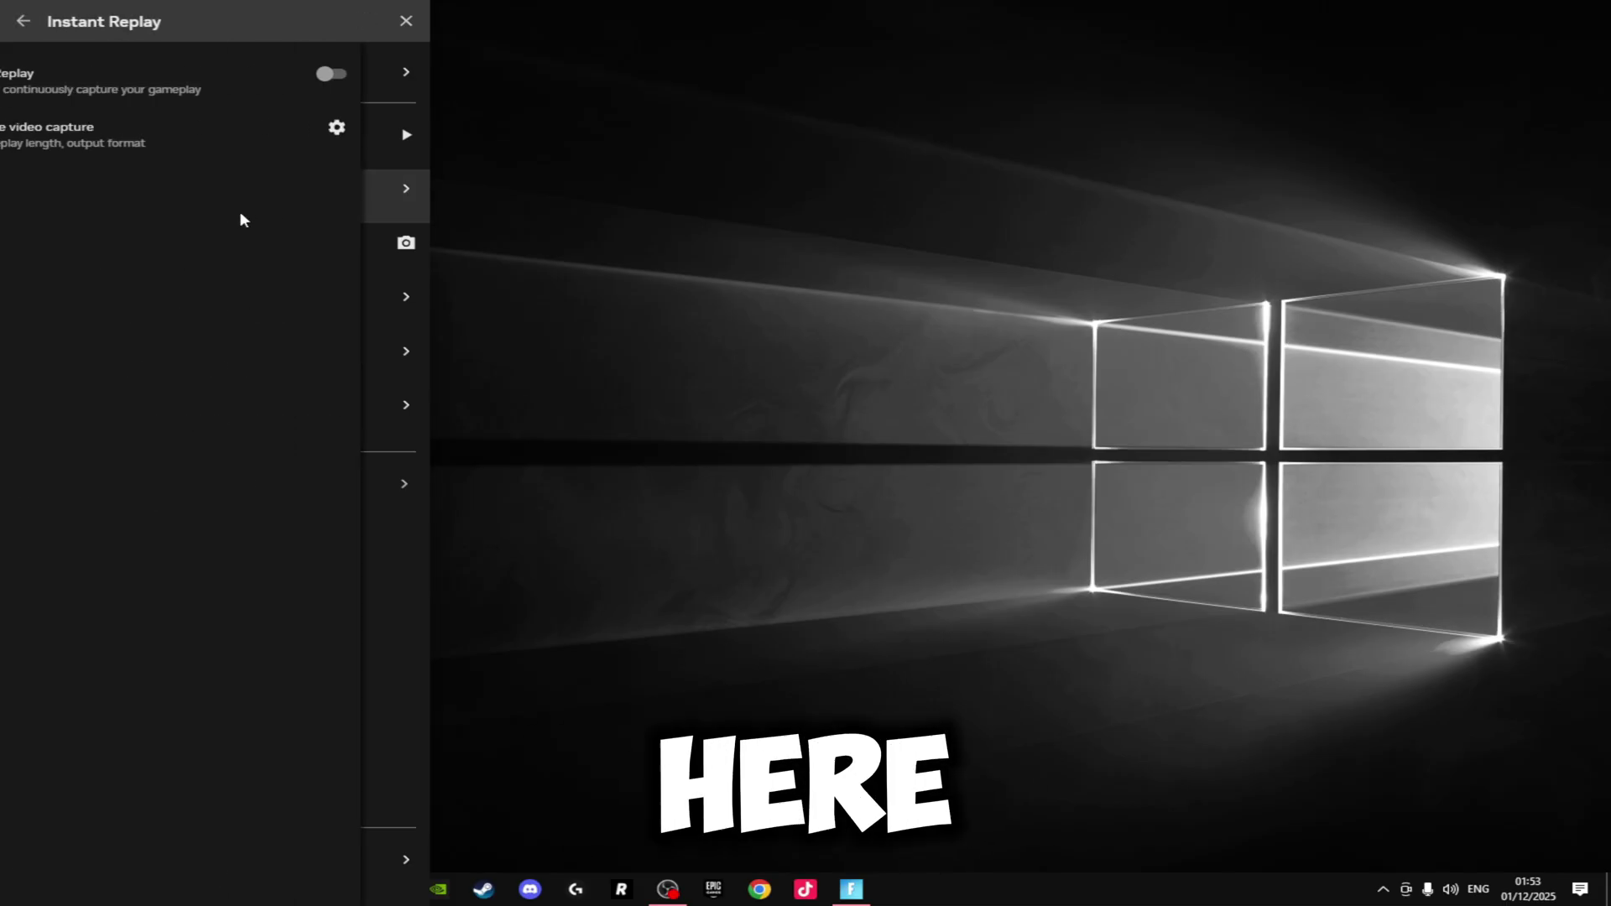
click(132, 147)
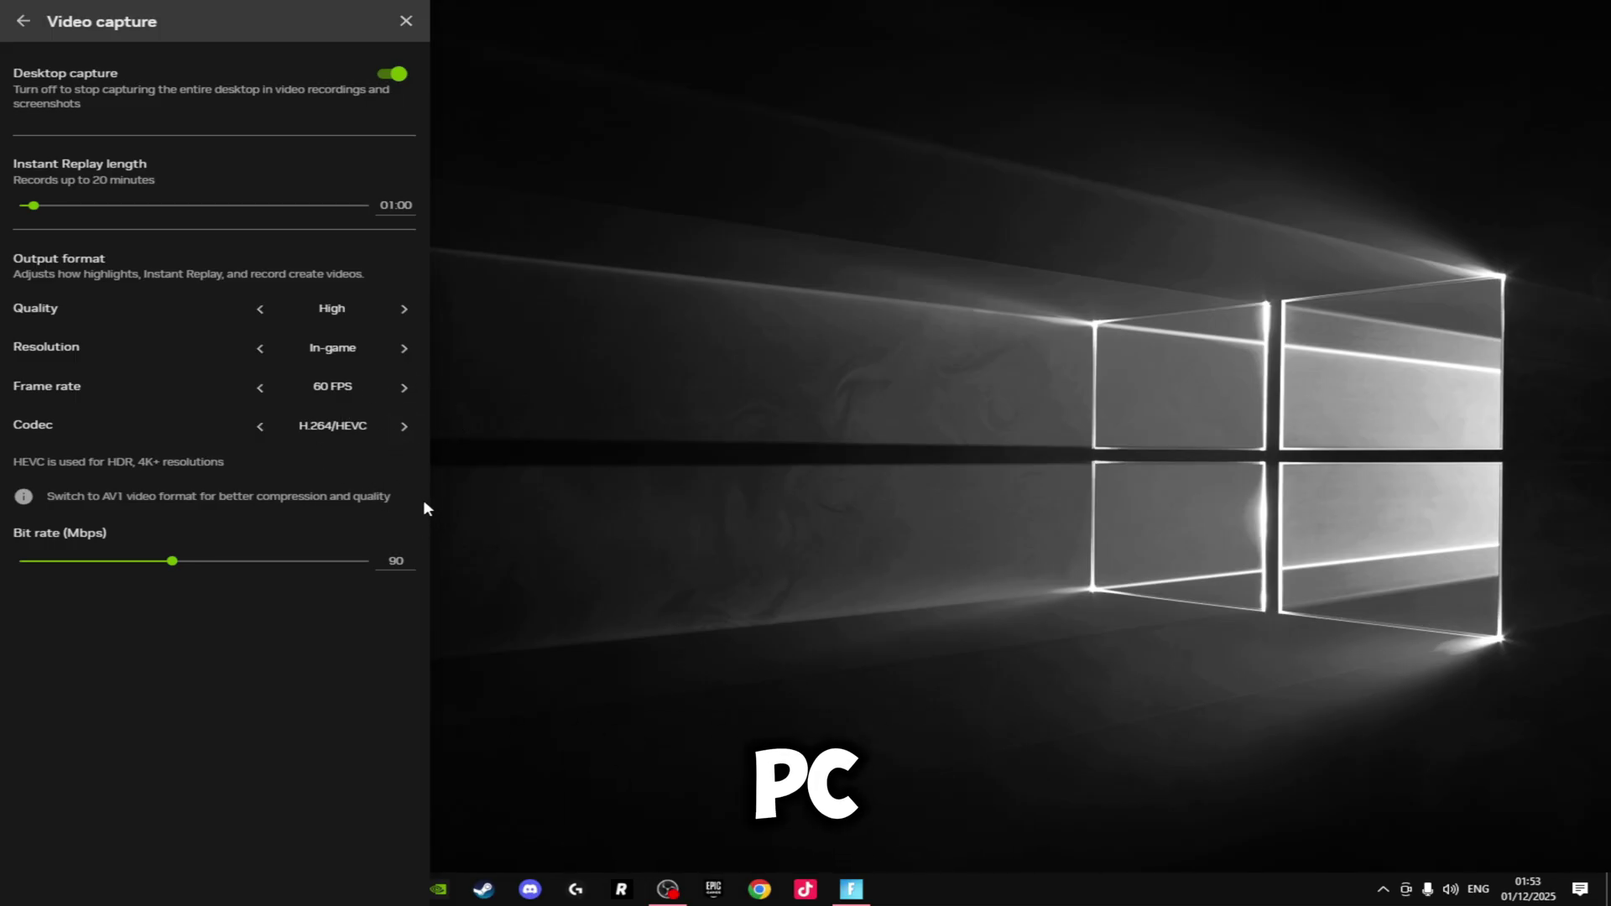
click(23, 21)
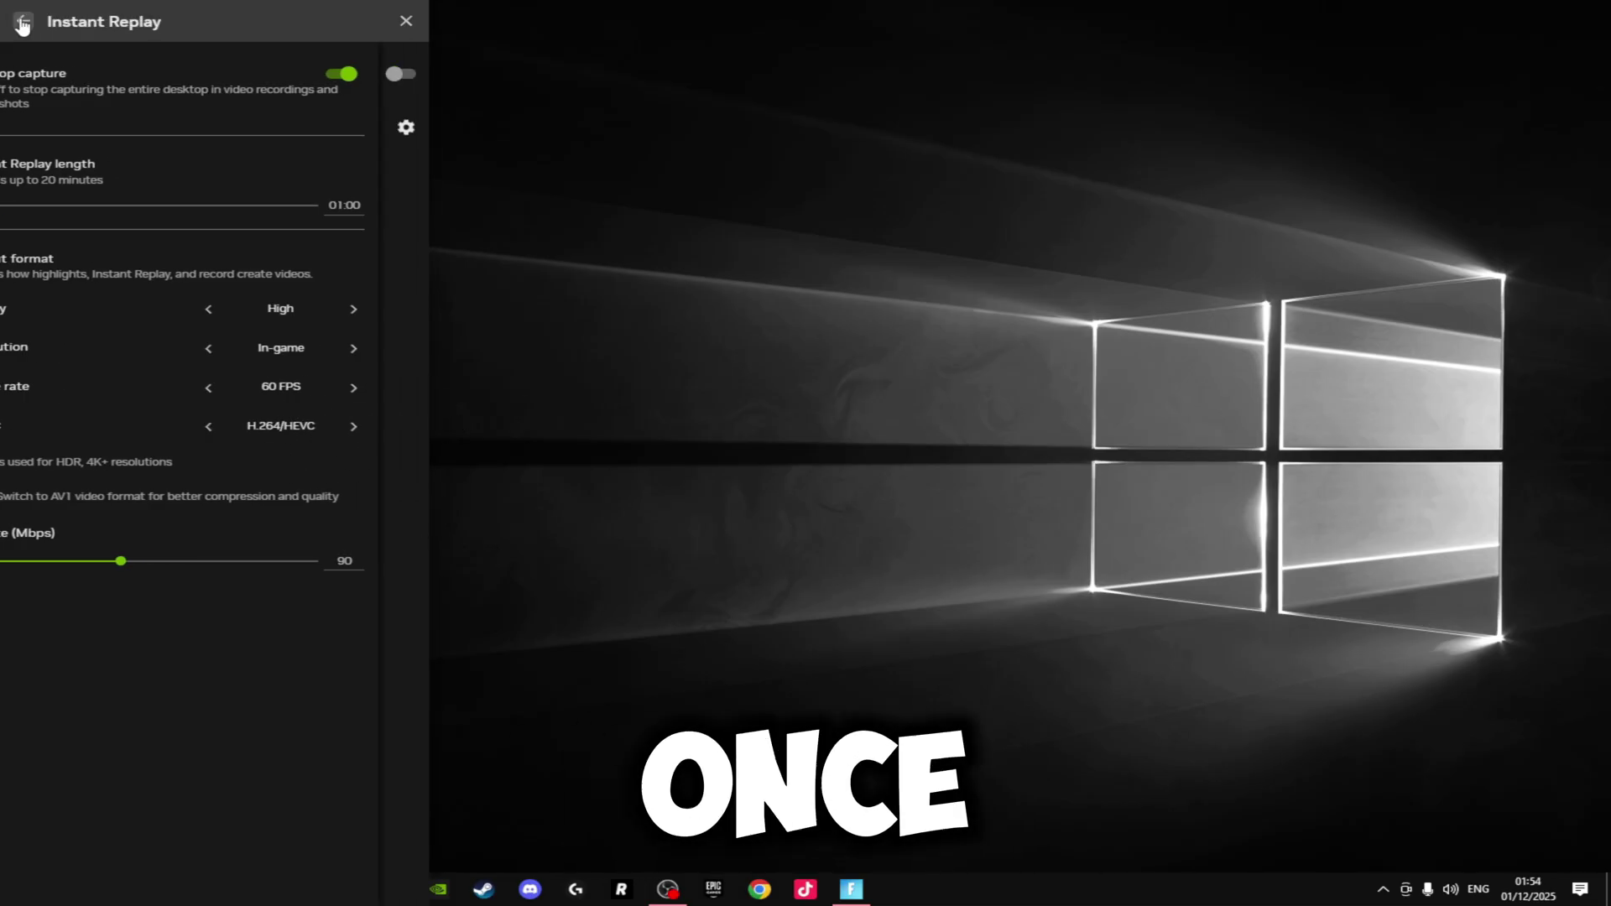
click(495, 221)
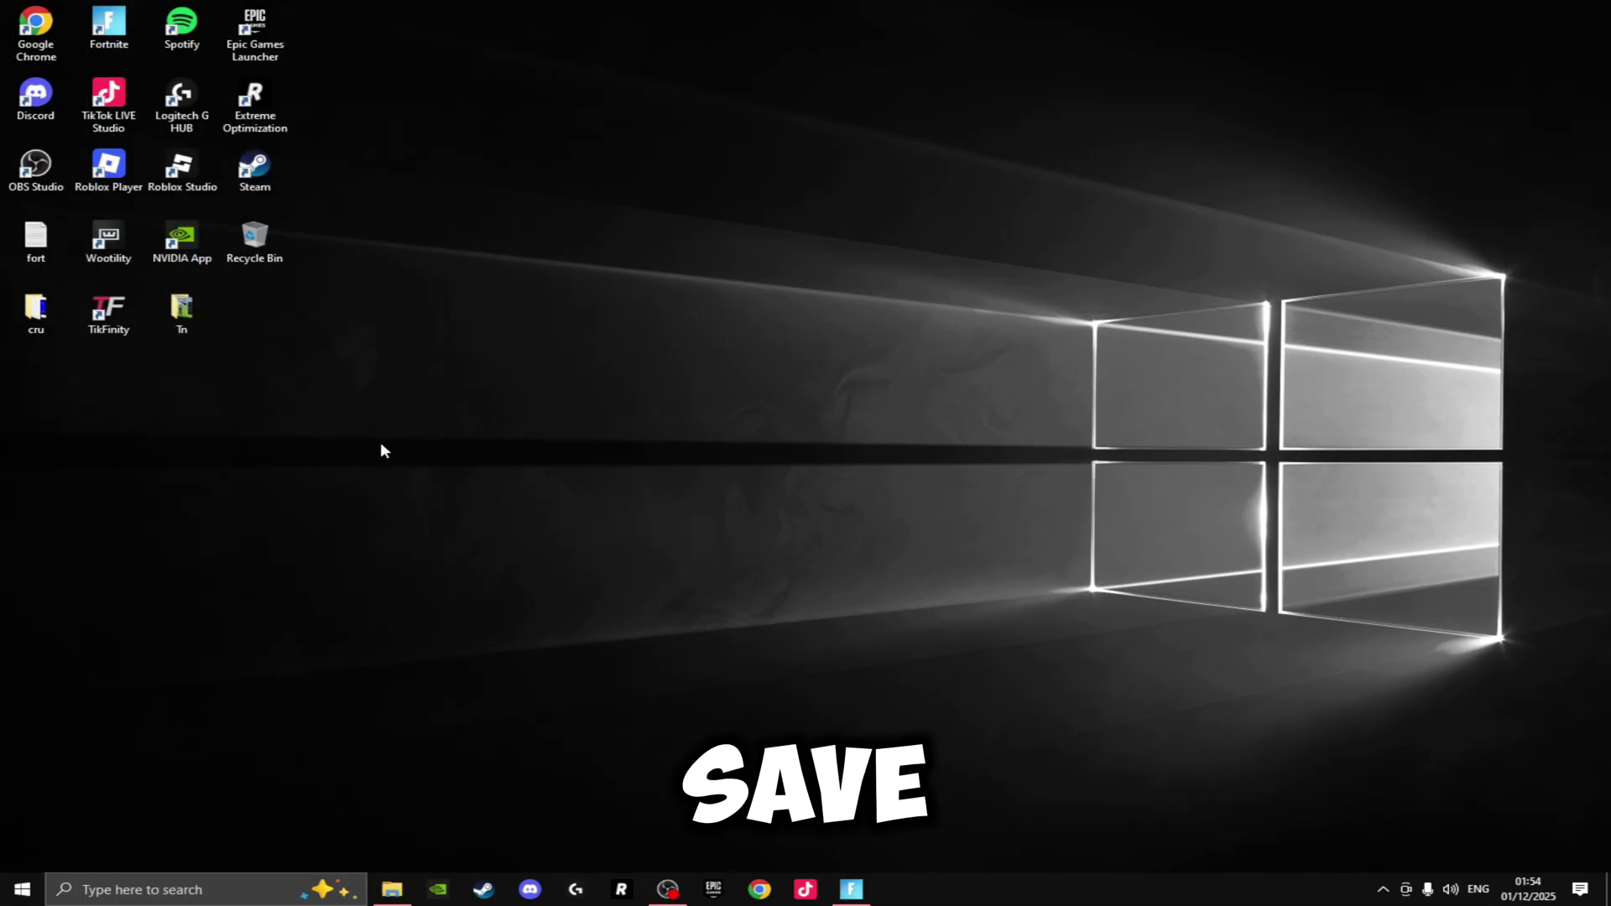